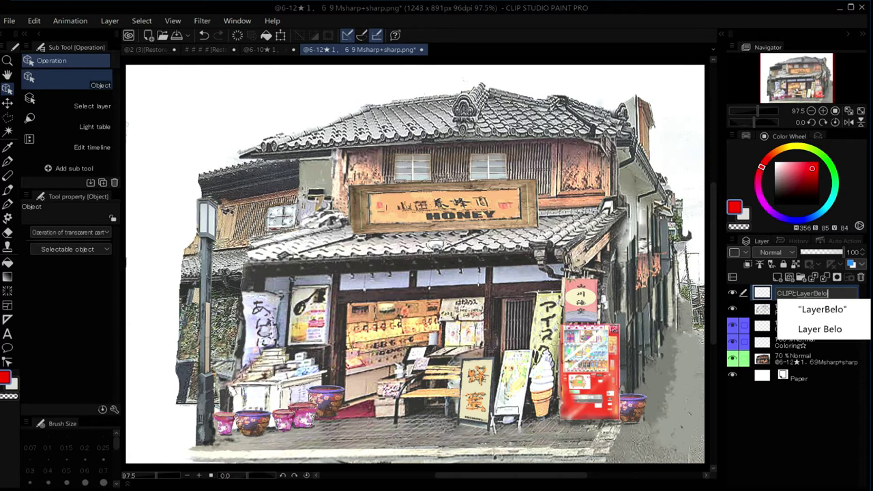
# Name the top layer CLIPとLayerBelow☆ and give it a purple palette color.
pyautogui.write('w☆')
pyautogui.press('Return')
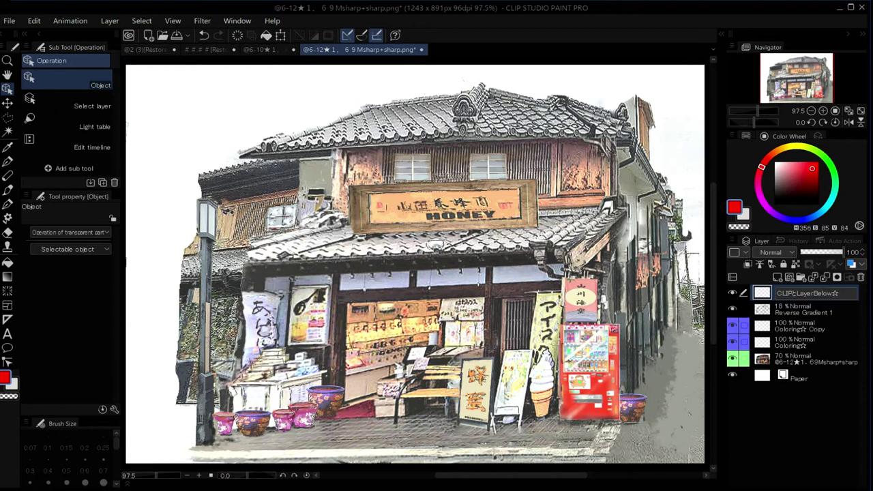
pyautogui.press('Return')
pyautogui.click(736, 252)
pyautogui.click(774, 343)
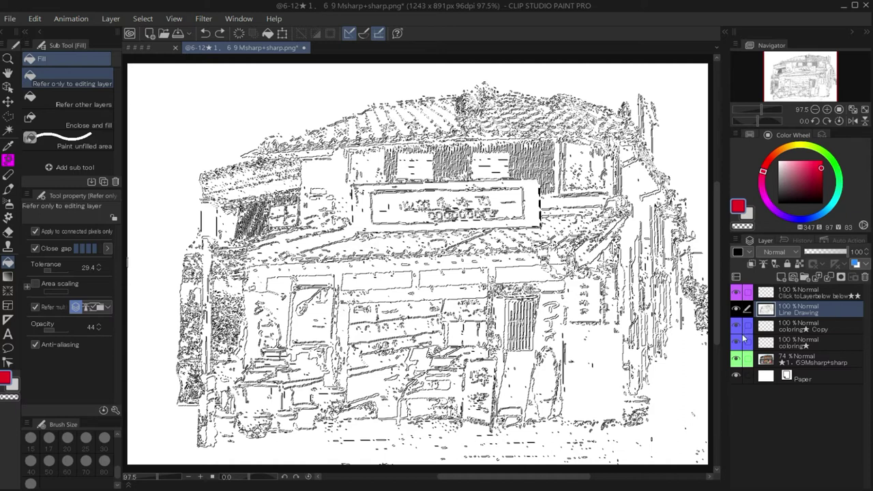
# Convert the Line Drawing layer's brightness to opacity over the visible photo layer and set it as the reference layer.
pyautogui.click(34, 19)
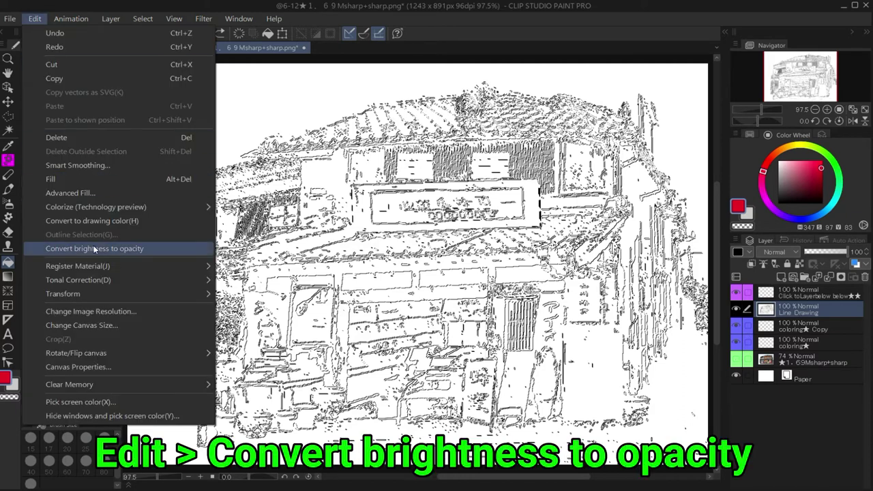
pyautogui.click(92, 249)
pyautogui.click(736, 360)
pyautogui.click(736, 360)
pyautogui.click(736, 360)
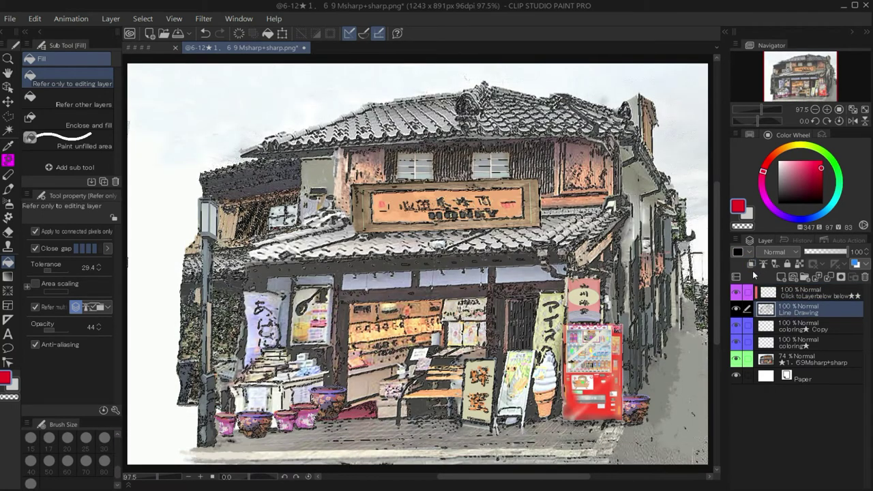
pyautogui.click(750, 326)
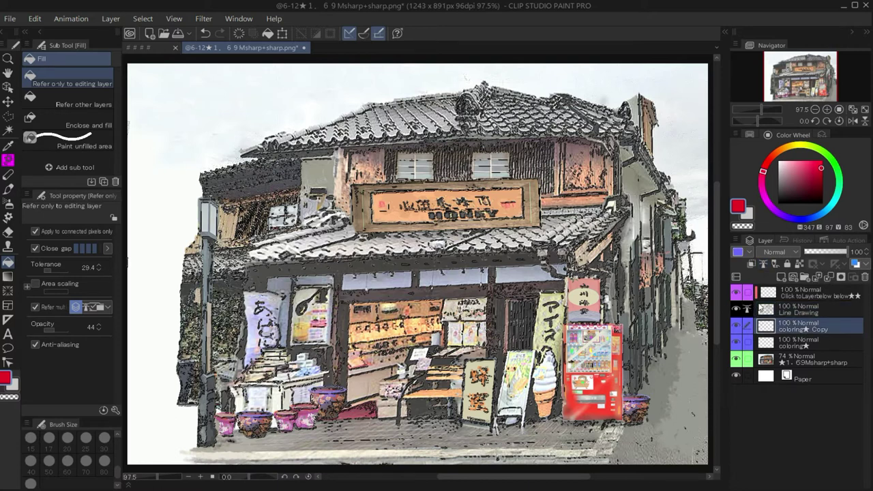
# Recolor the upper roof's tile outlines orange (H 35, S 97, V 83) with the G-pen at size 15 on the top clipping layer.
pyautogui.click(786, 292)
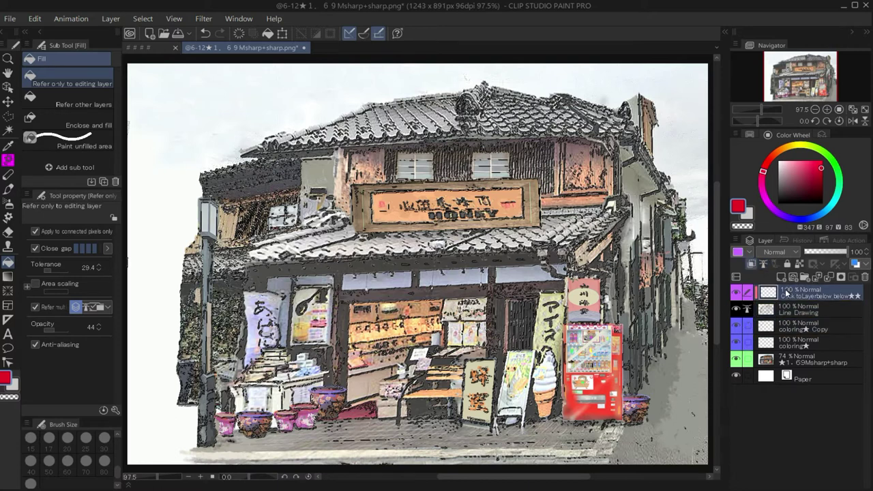
pyautogui.click(784, 153)
pyautogui.click(9, 162)
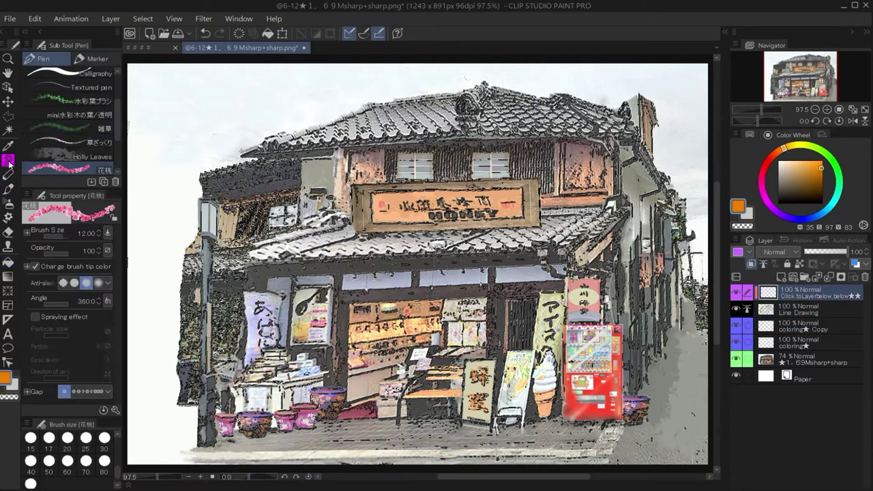
pyautogui.click(91, 77)
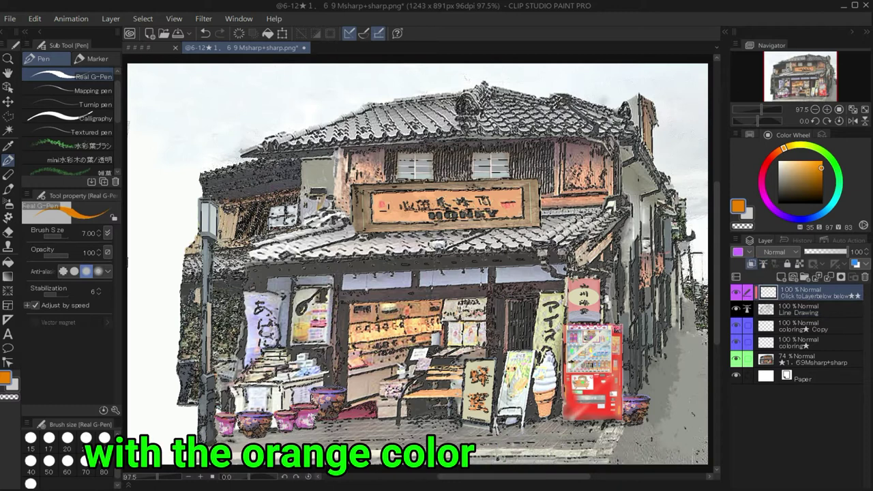
pyautogui.scroll(1, 71, 110)
pyautogui.click(75, 77)
pyautogui.moveTo(357, 139); pyautogui.dragTo(438, 99)
pyautogui.moveTo(499, 95); pyautogui.dragTo(615, 128)
# Try recoloring the outlines of the left wing's roof and the foliage beside the lamppost in orange.
pyautogui.moveTo(209, 174); pyautogui.dragTo(299, 160)
pyautogui.click(266, 151)
pyautogui.click(184, 267)
pyautogui.click(230, 260)
pyautogui.moveTo(227, 302); pyautogui.dragTo(232, 322)
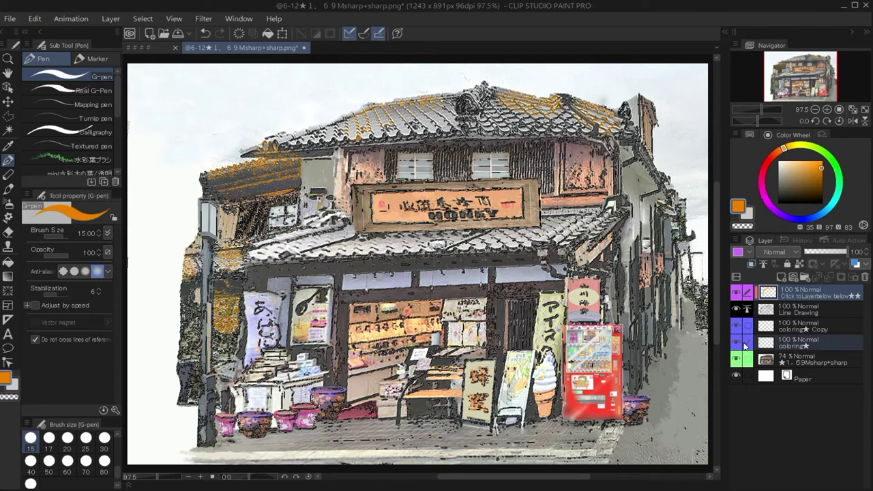
# Fill tiles in the upper roof's left half with light blue (H 215, S 62, V 96) at tolerance 25.5 on the coloring★ Copy layer.
pyautogui.click(817, 216)
pyautogui.click(806, 162)
pyautogui.moveTo(396, 105); pyautogui.dragTo(410, 124)
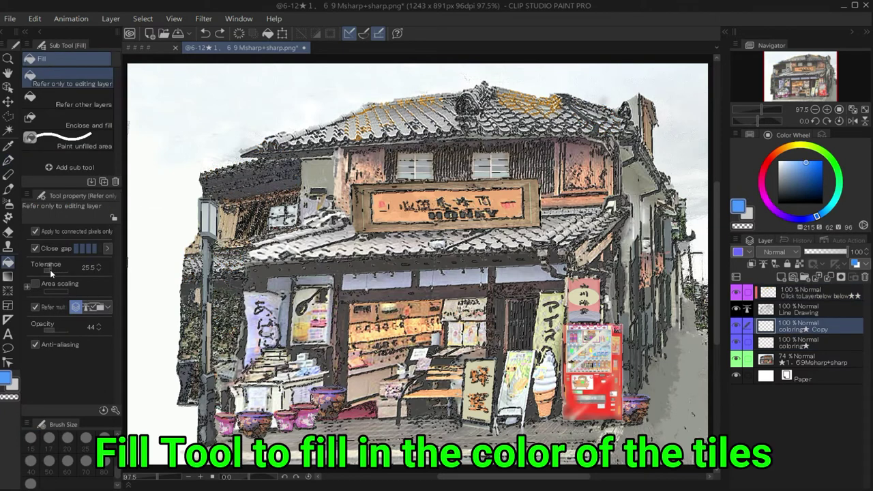
pyautogui.click(394, 126)
pyautogui.click(423, 120)
pyautogui.click(443, 115)
pyautogui.click(444, 126)
# Fill more tiles along the upper roof's left slope with dark blue (H 215, S 93, V 60).
pyautogui.click(819, 178)
pyautogui.click(378, 130)
pyautogui.click(378, 116)
pyautogui.click(354, 125)
pyautogui.click(330, 131)
pyautogui.click(352, 127)
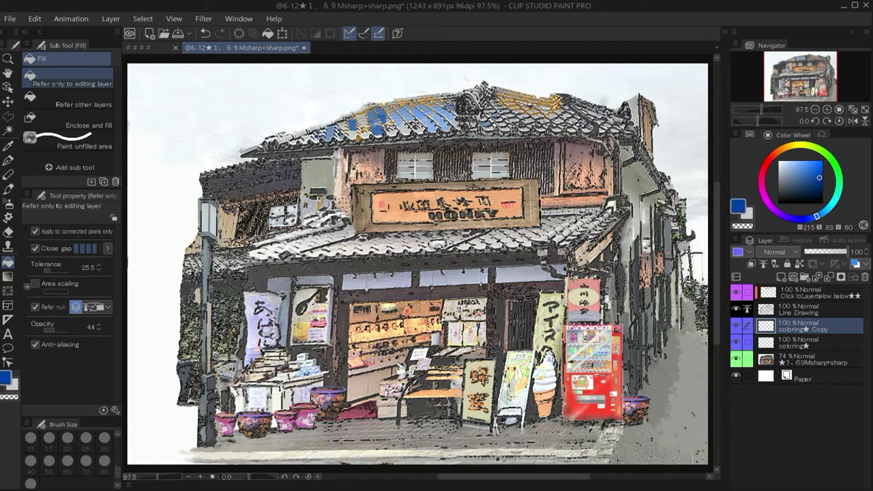
pyautogui.click(351, 135)
pyautogui.click(285, 139)
pyautogui.click(302, 136)
pyautogui.click(366, 134)
pyautogui.click(363, 119)
pyautogui.click(393, 131)
# Fill tiles across the whole upper roof, from the left slope to the right end, with medium blue (H 215, S 57, V 77).
pyautogui.click(804, 171)
pyautogui.click(383, 117)
pyautogui.click(358, 123)
pyautogui.click(355, 132)
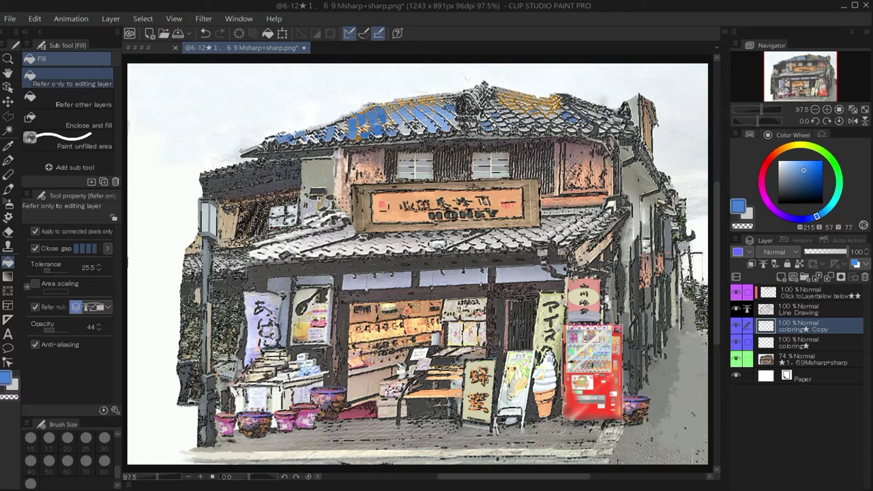
pyautogui.click(398, 125)
pyautogui.click(402, 120)
pyautogui.click(412, 113)
pyautogui.click(451, 123)
pyautogui.click(480, 94)
pyautogui.click(534, 118)
pyautogui.click(534, 103)
pyautogui.click(577, 113)
pyautogui.click(592, 113)
pyautogui.click(636, 117)
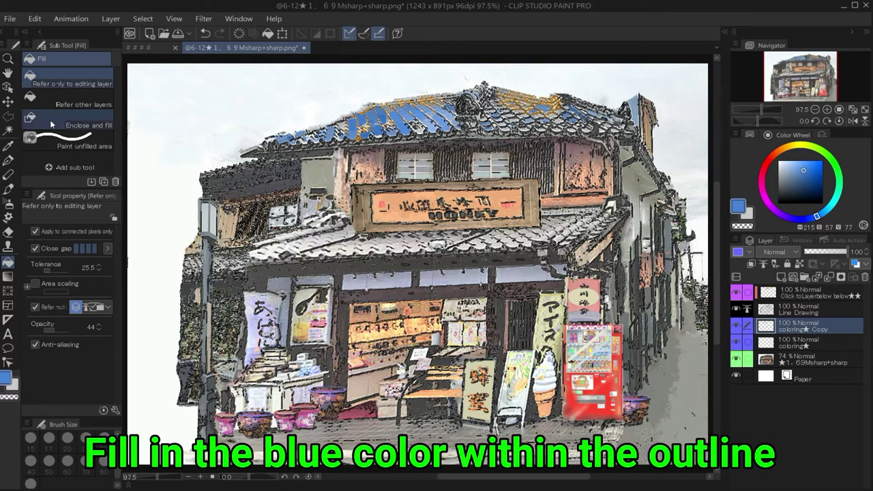
# Brush medium blue over the remaining upper roof tiles using the G-pen at size 15 and opacity 36.
pyautogui.click(8, 159)
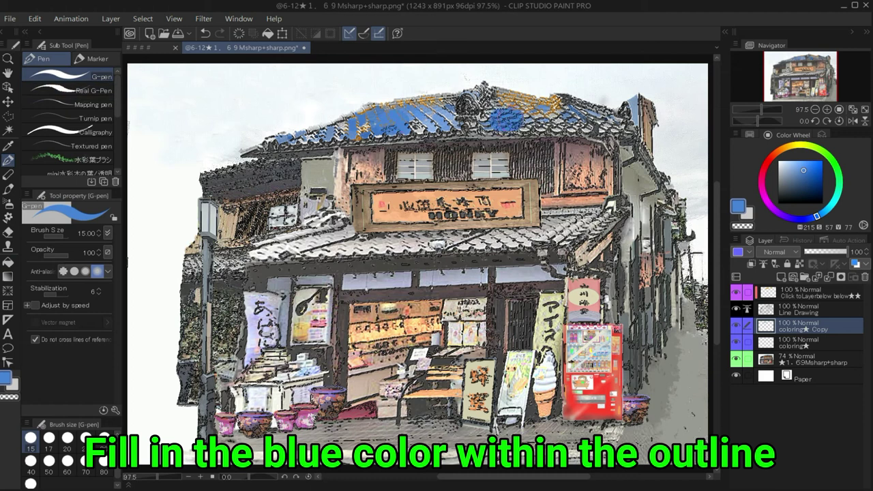
pyautogui.click(59, 256)
pyautogui.click(205, 34)
pyautogui.moveTo(508, 120); pyautogui.dragTo(606, 125)
pyautogui.moveTo(62, 257); pyautogui.dragTo(53, 257)
pyautogui.moveTo(487, 99)
pyautogui.mouseDown()
pyautogui.moveTo(512, 94)
pyautogui.moveTo(549, 112)
pyautogui.mouseUp()
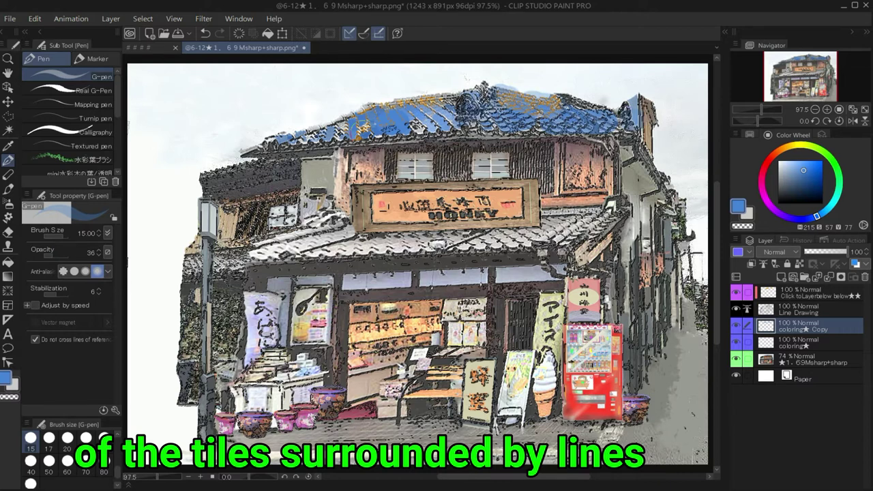
# Reduce the G-pen size to 8 and paint medium blue onto the lower roof tiles beneath the signboard.
pyautogui.scroll(2, 75, 450)
pyautogui.click(67, 437)
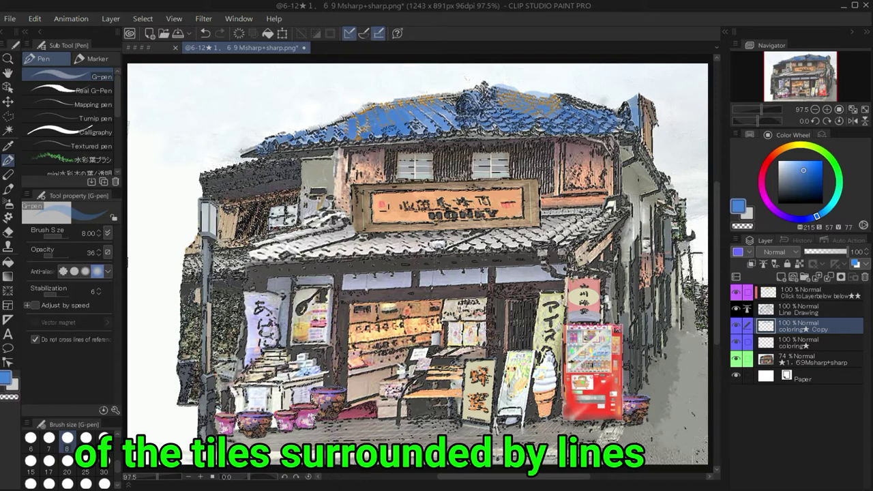
pyautogui.moveTo(440, 246); pyautogui.dragTo(539, 234)
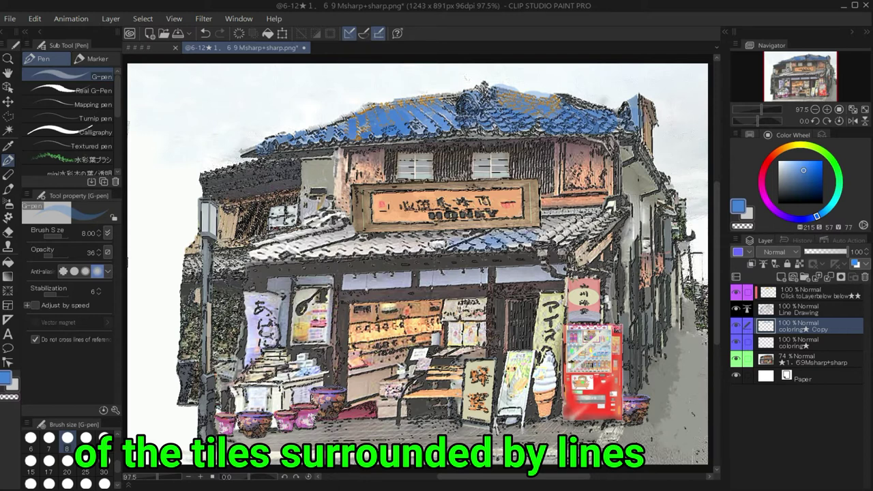
# Fill the lower roof tiles and the building's right side wall with medium blue using the Fill tool.
pyautogui.click(8, 262)
pyautogui.moveTo(393, 247)
pyautogui.mouseDown()
pyautogui.moveTo(573, 233)
pyautogui.moveTo(616, 205)
pyautogui.moveTo(571, 236)
pyautogui.mouseUp()
pyautogui.moveTo(367, 244); pyautogui.dragTo(478, 244)
pyautogui.moveTo(289, 236); pyautogui.dragTo(318, 231)
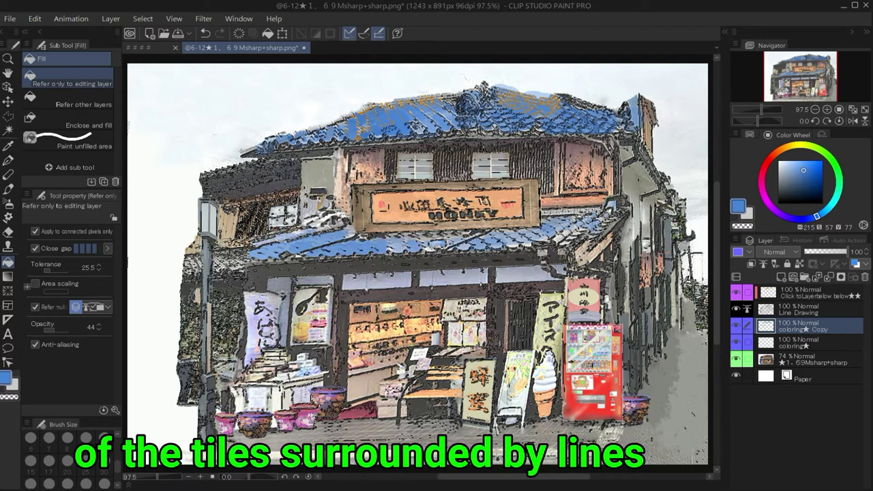
pyautogui.click(634, 194)
pyautogui.click(635, 221)
# Fill tiles across the lower roof with a deeper blue (H 215, S 83, V 74).
pyautogui.click(814, 172)
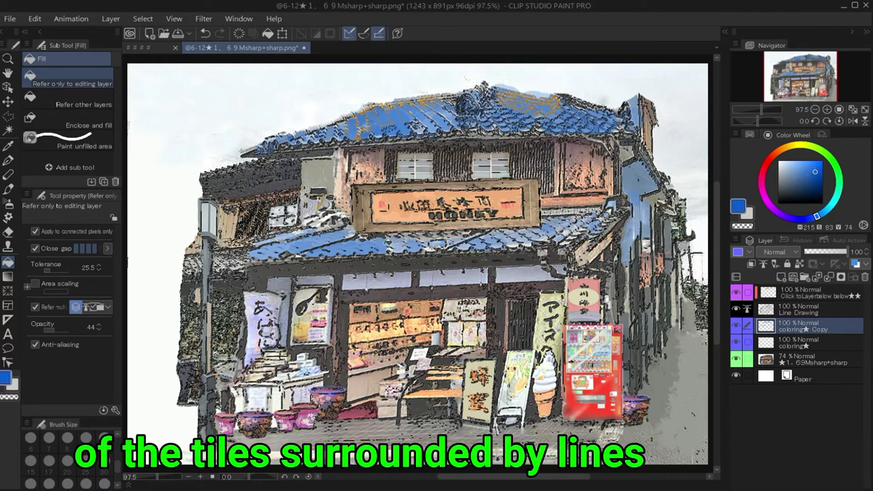
pyautogui.click(387, 242)
pyautogui.click(479, 244)
pyautogui.click(450, 237)
pyautogui.click(532, 235)
pyautogui.click(549, 229)
pyautogui.click(571, 235)
pyautogui.click(300, 246)
# Deepen the upper roof tiles with the same deeper blue, including those around the ridge ornament and right slope.
pyautogui.click(437, 119)
pyautogui.click(429, 118)
pyautogui.click(446, 116)
pyautogui.click(521, 106)
pyautogui.click(508, 103)
pyautogui.click(532, 106)
pyautogui.click(542, 109)
pyautogui.click(558, 107)
pyautogui.click(514, 102)
pyautogui.click(527, 101)
pyautogui.click(431, 103)
pyautogui.click(407, 108)
pyautogui.click(378, 122)
pyautogui.click(441, 114)
pyautogui.click(485, 93)
pyautogui.moveTo(508, 96)
pyautogui.mouseDown()
pyautogui.moveTo(566, 107)
pyautogui.moveTo(618, 130)
pyautogui.mouseUp()
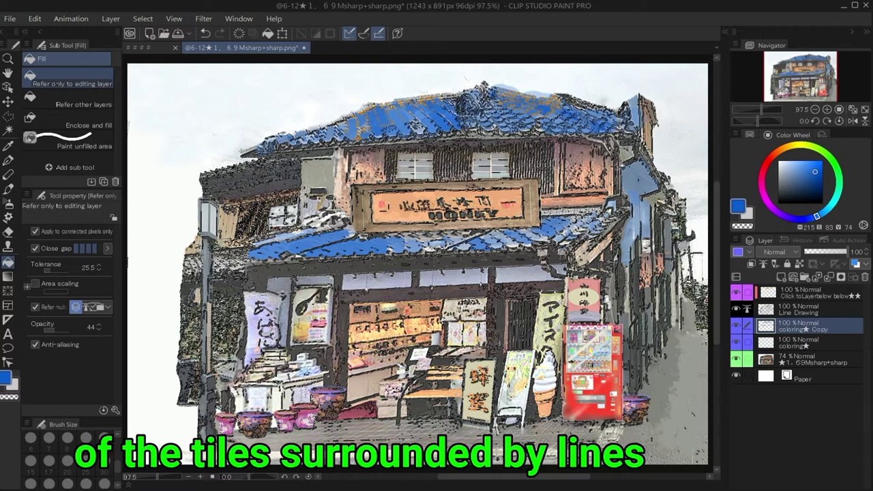
# Fill the remaining pale tiles of the lower roof with the deeper blue, from the left end to the right.
pyautogui.click(428, 240)
pyautogui.click(460, 239)
pyautogui.click(506, 238)
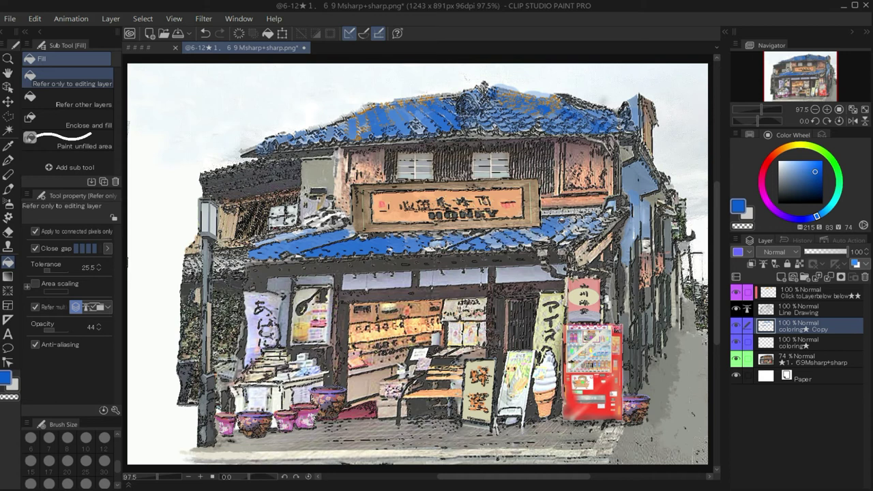
pyautogui.click(561, 222)
pyautogui.click(279, 239)
# Fill the upper-storey walls and right eave woodwork with pale orange (H 25, S 31, V 90), undoing the fill on the shopfront beam.
pyautogui.click(788, 146)
pyautogui.click(777, 152)
pyautogui.click(802, 163)
pyautogui.click(792, 165)
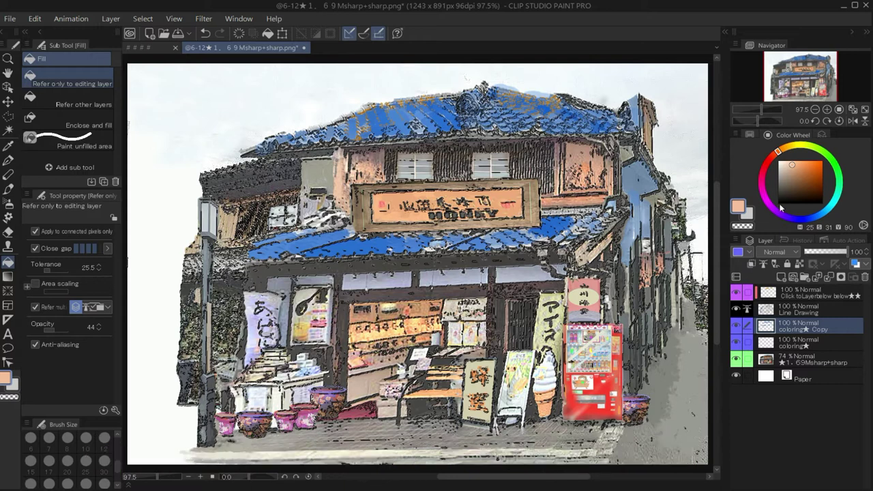
pyautogui.click(586, 250)
pyautogui.click(251, 266)
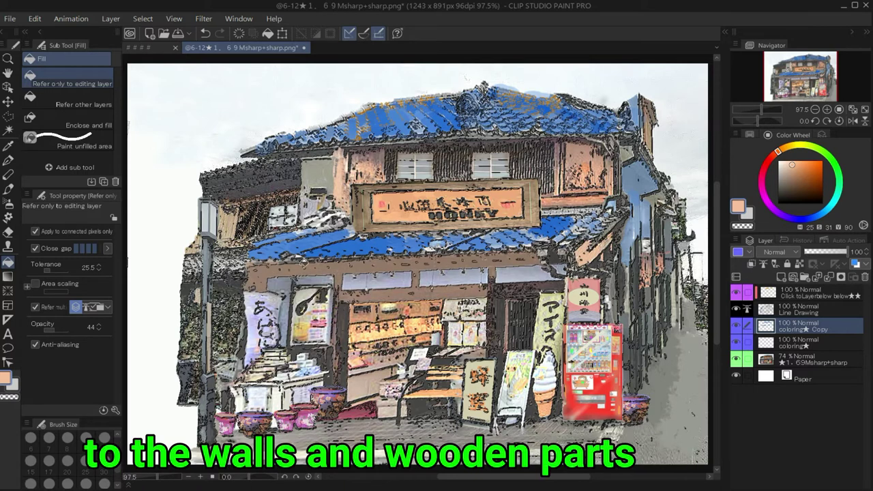
pyautogui.click(205, 34)
# Fill the signboard's frame with dark brown (H 25, S 66, V 40), lower the tolerance to 17.6 and undo the excess fills.
pyautogui.click(806, 187)
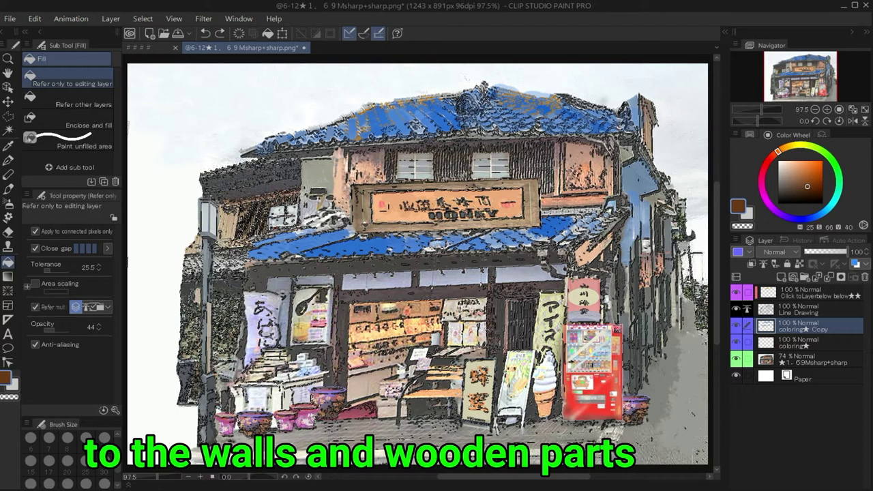
pyautogui.click(364, 224)
pyautogui.click(489, 222)
pyautogui.click(463, 186)
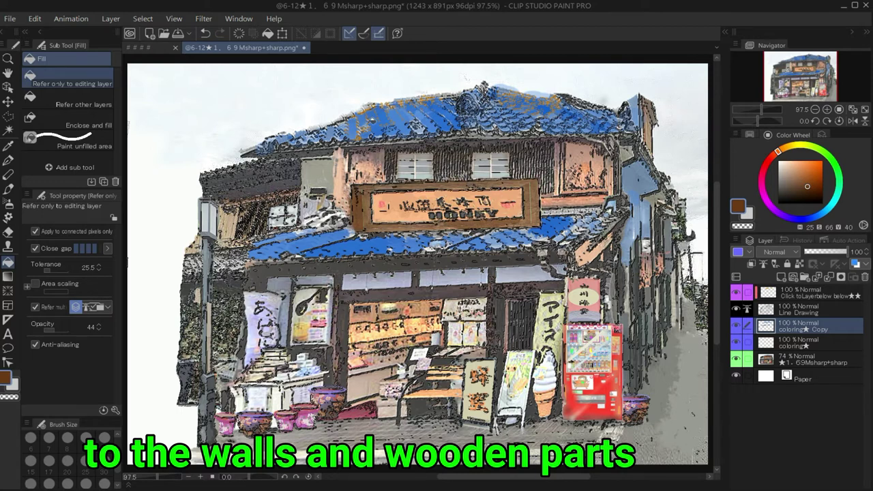
pyautogui.hotkey('ctrl', 'z')
pyautogui.moveTo(50, 272); pyautogui.dragTo(48, 271)
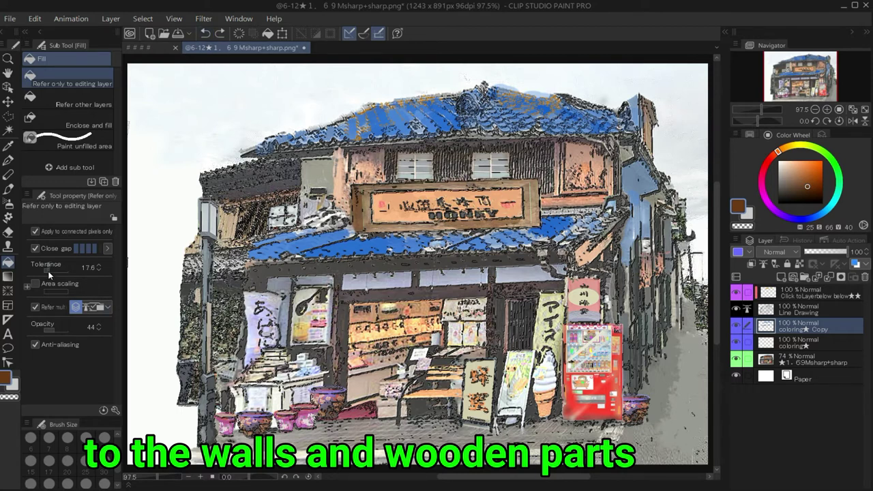
pyautogui.click(412, 196)
pyautogui.click(205, 34)
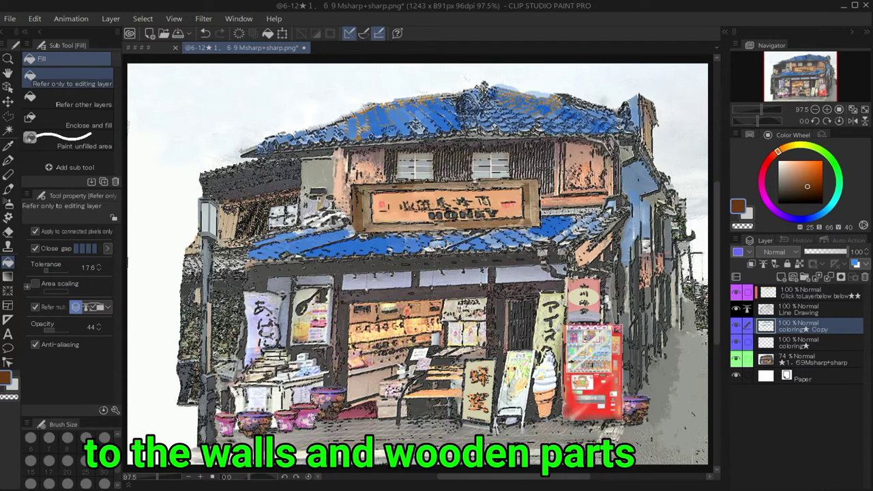
# Fill the shopfront beams and posts with brown, and the left wing's boards and display tables with light brown (H 25, S 47, V 75).
pyautogui.click(800, 171)
pyautogui.click(501, 316)
pyautogui.click(343, 332)
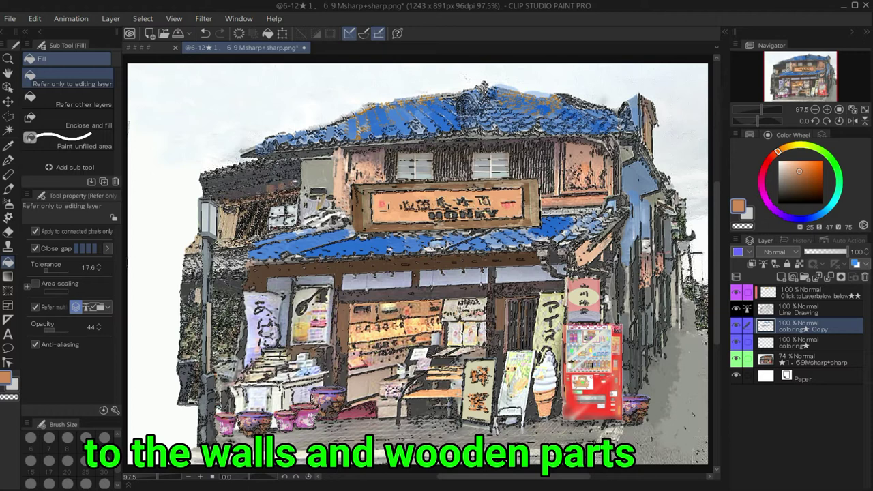
pyautogui.click(642, 184)
pyautogui.click(205, 32)
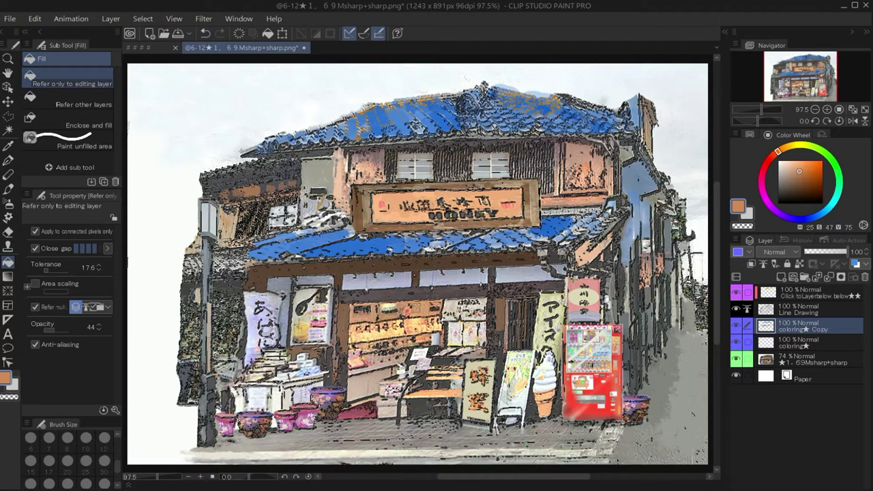
pyautogui.click(369, 380)
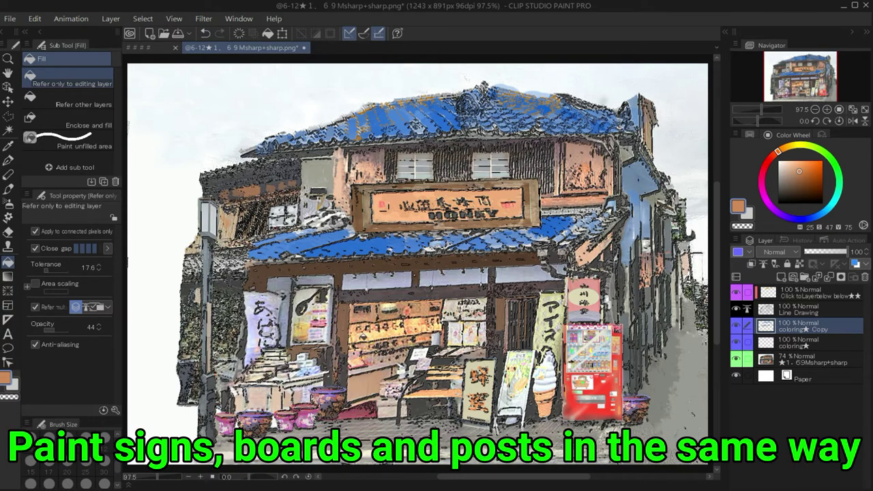
# Fill the lamppost's pole with pale cream (H 25, S 9, V 94).
pyautogui.click(782, 164)
pyautogui.click(208, 277)
pyautogui.click(204, 335)
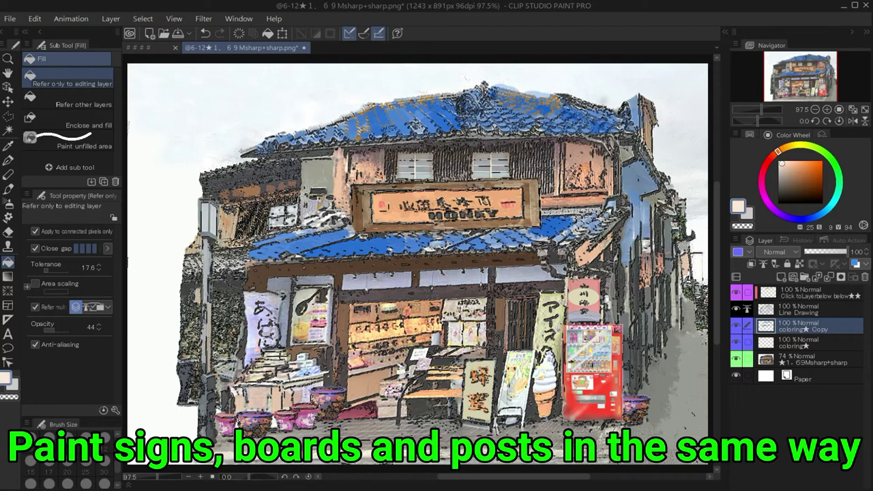
# Fill panes of the left wing and upper-storey windows with light blue (H 200, S 35, V 90).
pyautogui.click(824, 211)
pyautogui.click(793, 165)
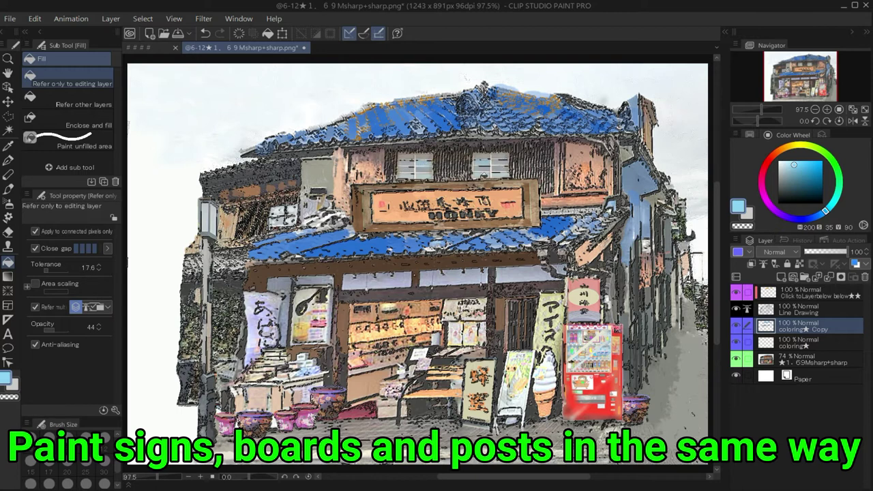
pyautogui.click(409, 164)
pyautogui.click(423, 168)
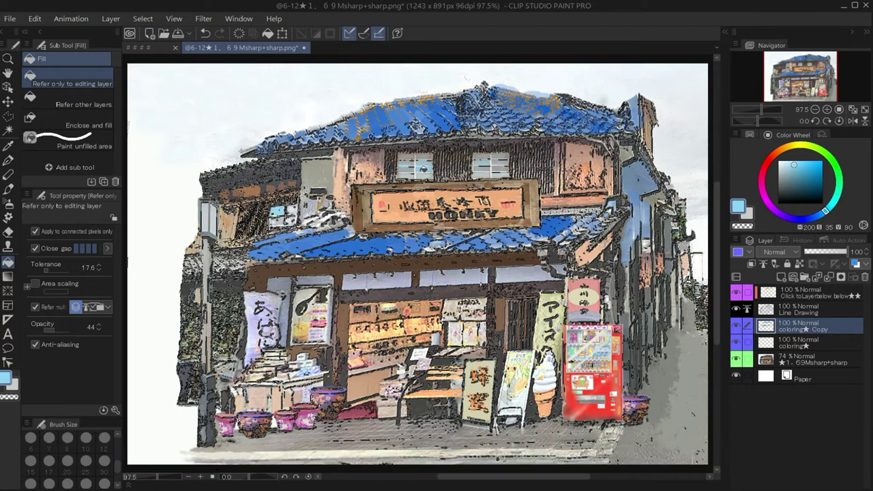
# Fill further upper-storey window panes with purple (H 286, S 55, V 98) and green (H 141, S 55, V 98).
pyautogui.click(772, 209)
pyautogui.click(802, 162)
pyautogui.click(504, 167)
pyautogui.click(423, 175)
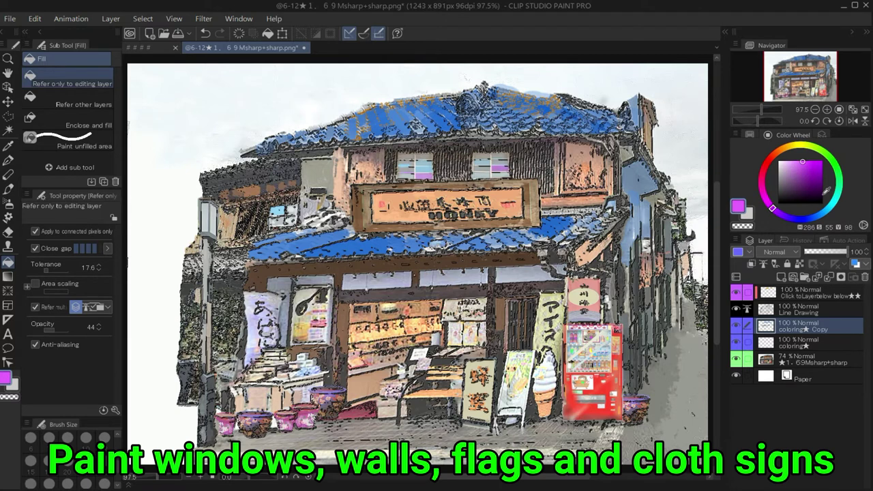
pyautogui.click(839, 176)
pyautogui.click(500, 165)
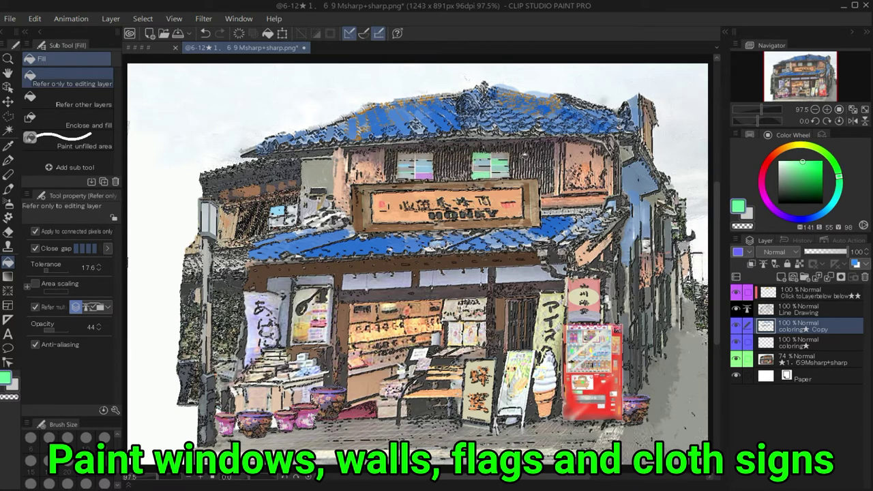
# Fill the remaining upper-storey and left-wing window panes with violet (H 290, S 55, V 98).
pyautogui.click(772, 208)
pyautogui.click(501, 167)
pyautogui.click(292, 210)
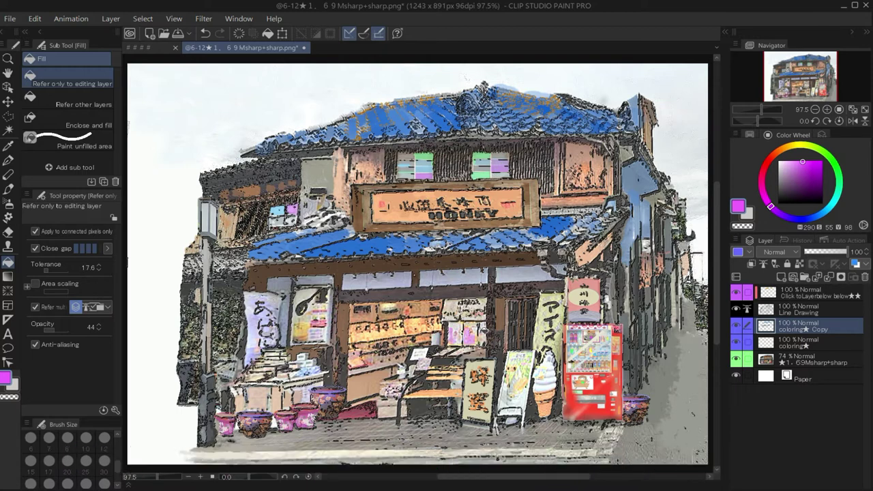
# Fill the ice-cream banner and the standing signboard beside it with soft yellow (H 56, S 38, V 86).
pyautogui.click(799, 145)
pyautogui.click(794, 166)
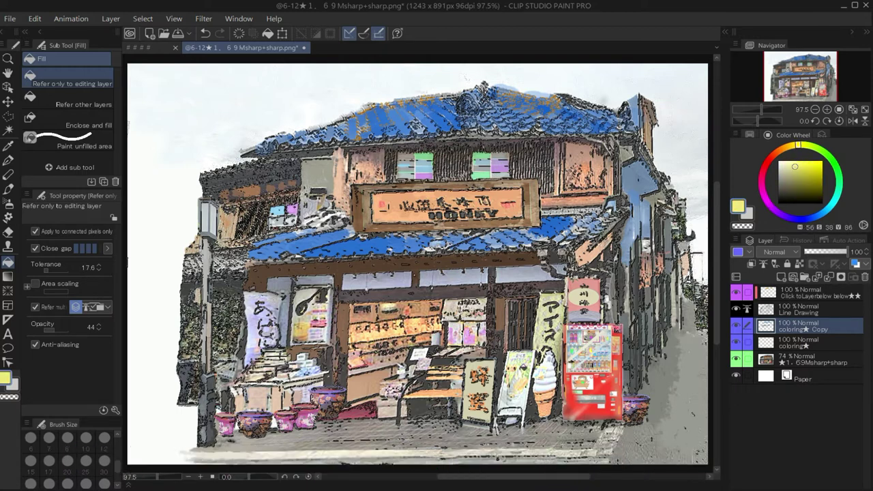
pyautogui.click(545, 321)
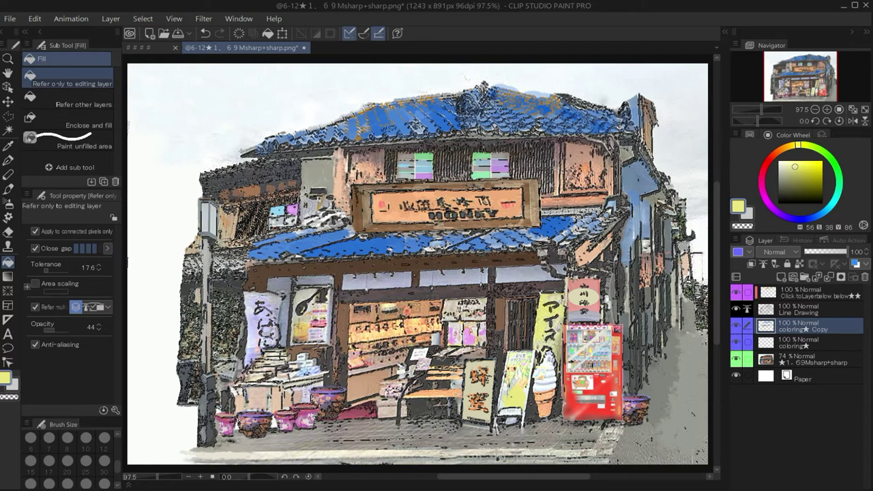
# Fill the background of the poster beside the entrance with pink (H 320, S 47, V 86).
pyautogui.click(762, 188)
pyautogui.click(799, 166)
pyautogui.click(301, 294)
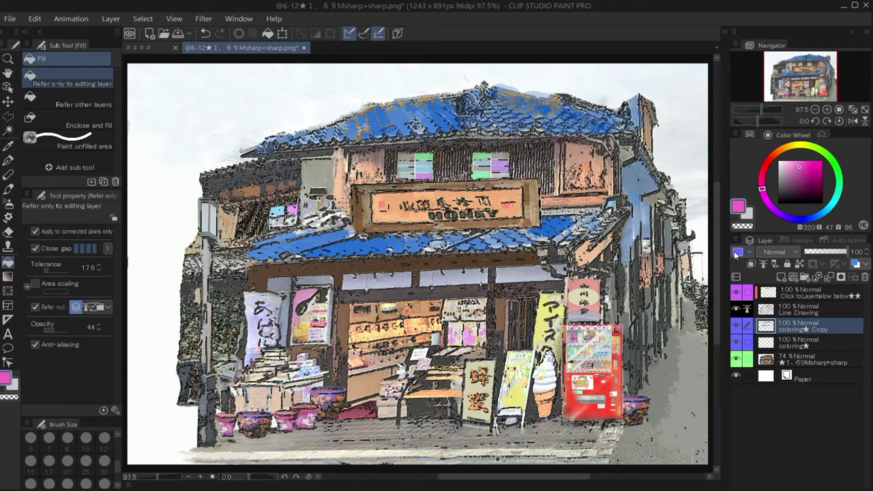
# Fill the cloth banner beside the poster and the building's side wall with white (H 320, S 0, V 96).
pyautogui.click(778, 163)
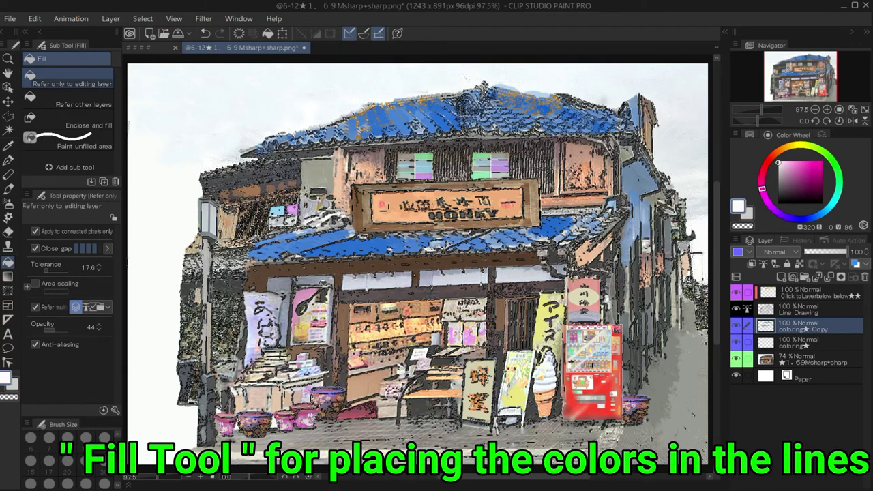
pyautogui.click(284, 317)
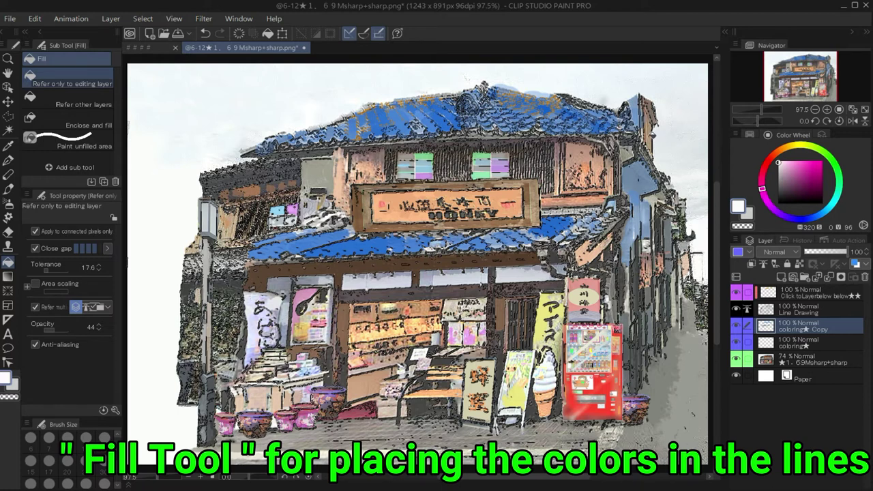
pyautogui.click(641, 185)
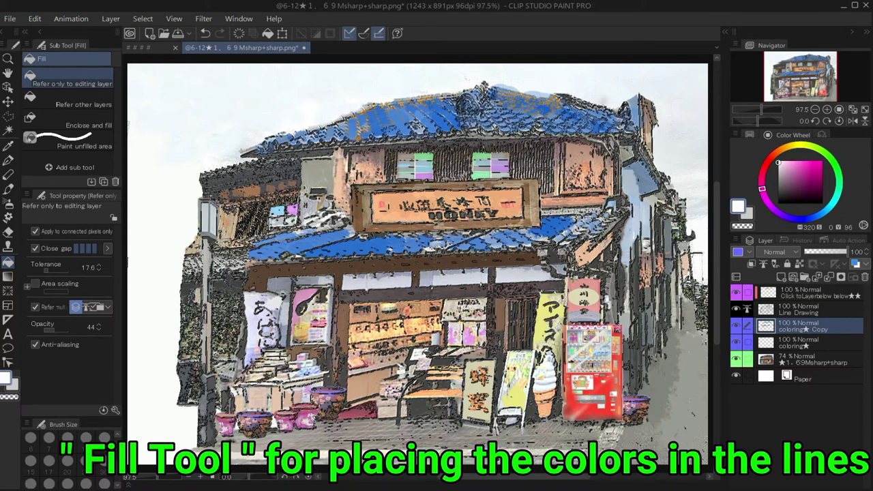
# Recolor the roof's line art with near-black (H 320, S 6, V 6) using the G-pen on the clipped layer above the line drawing.
pyautogui.click(789, 295)
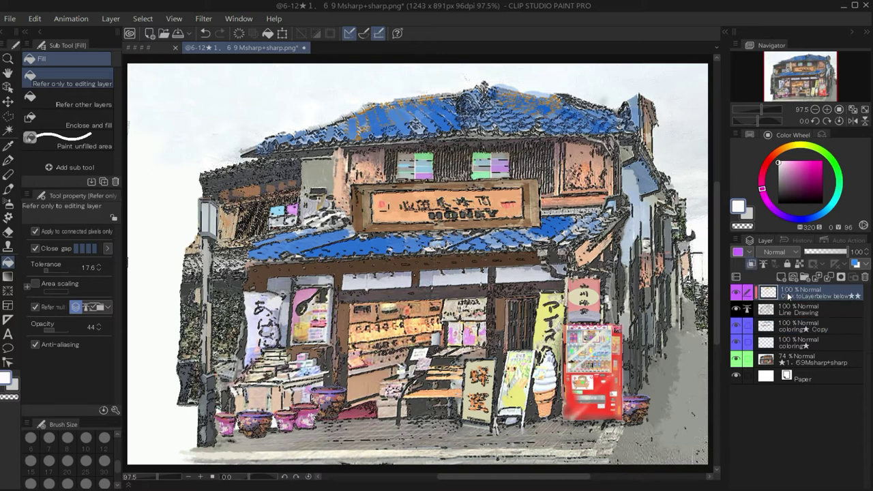
pyautogui.click(7, 161)
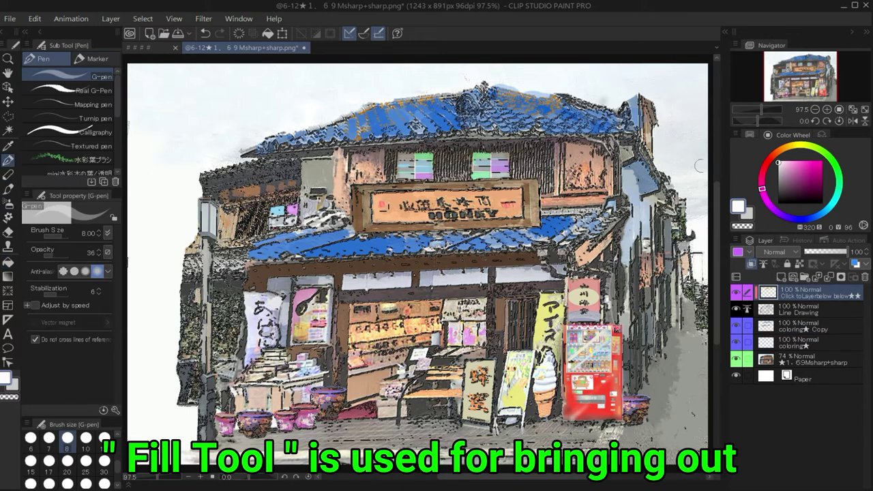
pyautogui.click(781, 200)
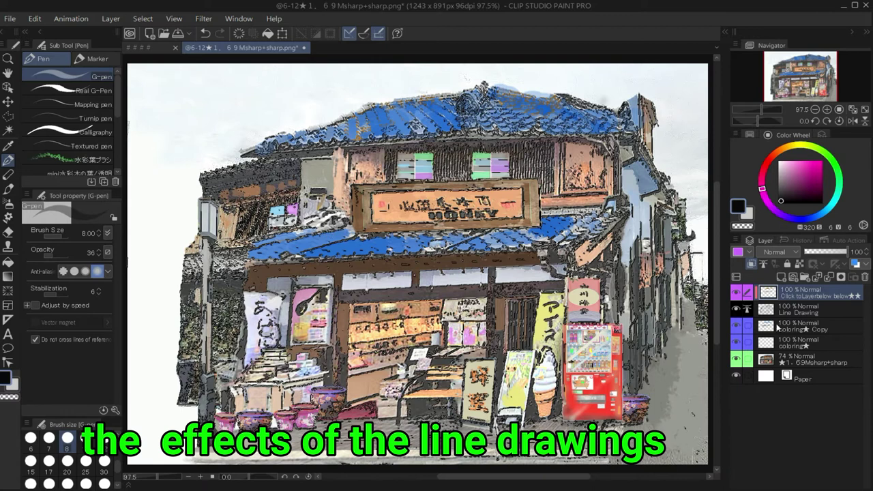
# Fill small areas beside the HONEY sign with yellow (H 55, S 47, V 93) on the coloring copy layer, undoing that fill on the side wall.
pyautogui.click(777, 328)
pyautogui.click(8, 262)
pyautogui.click(799, 147)
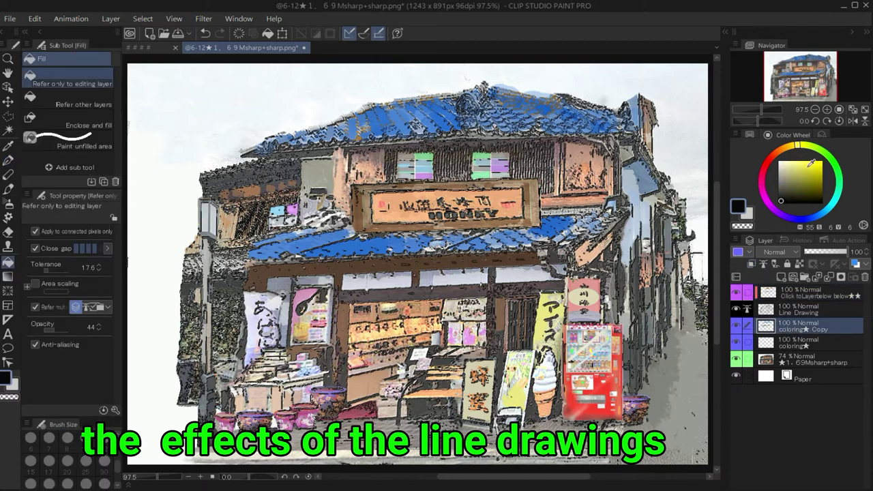
pyautogui.moveTo(811, 162); pyautogui.dragTo(800, 164)
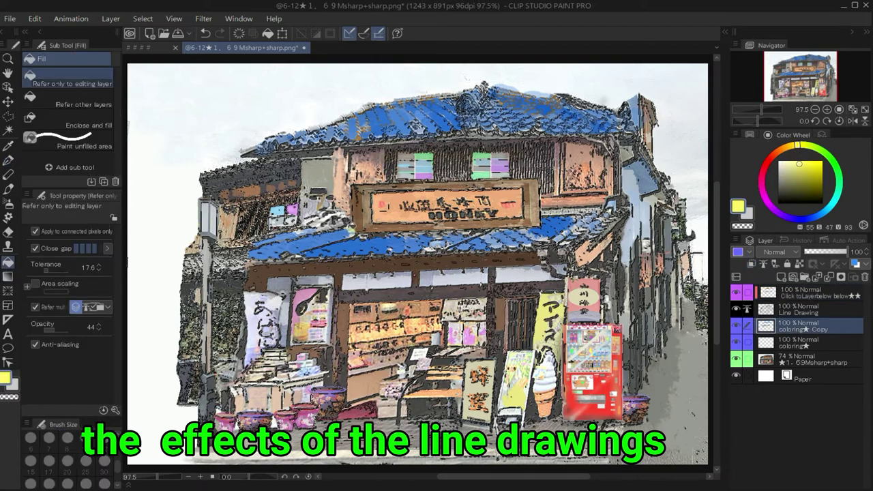
pyautogui.click(628, 251)
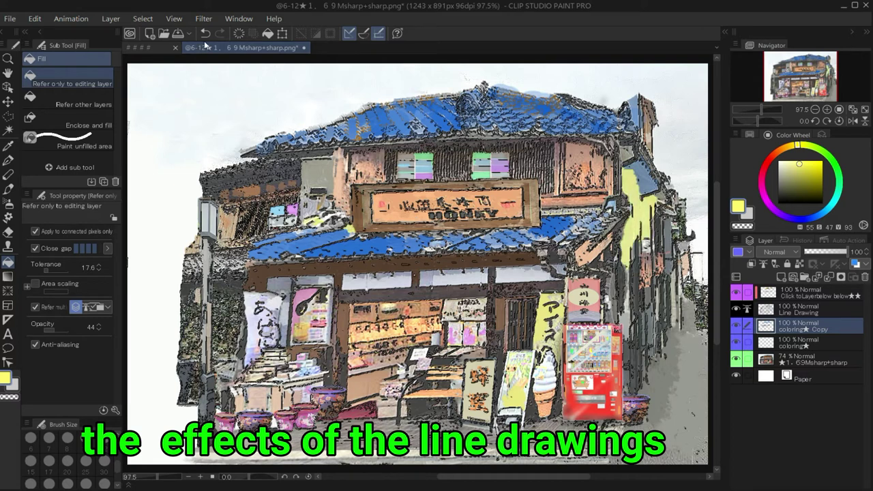
pyautogui.hotkey('ctrl', 'z')
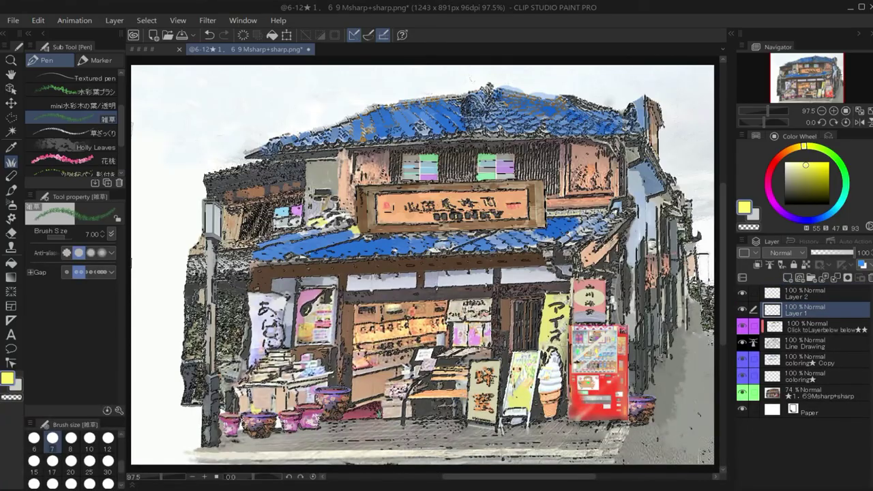
# Paint green grass over the flowerpots on Layer 1 with the 雑草 weed brush at size 7.
pyautogui.moveTo(302, 406); pyautogui.dragTo(320, 404)
pyautogui.moveTo(323, 389); pyautogui.dragTo(348, 392)
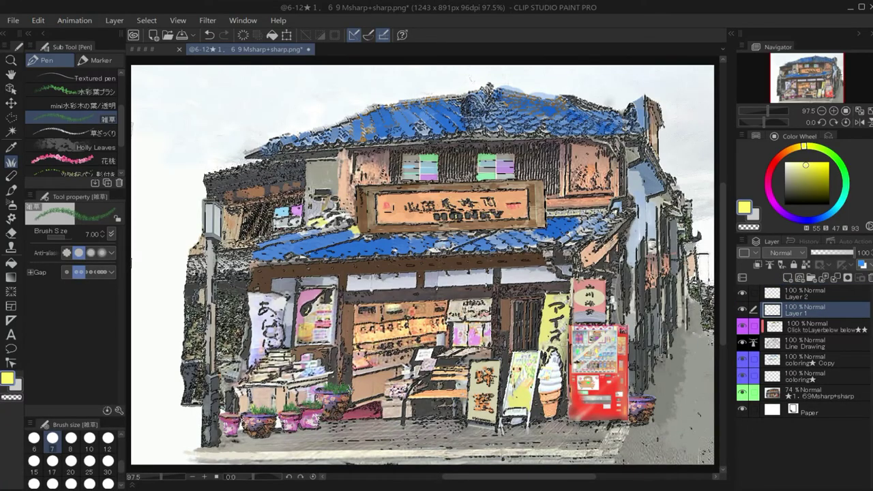
pyautogui.moveTo(635, 400); pyautogui.dragTo(651, 393)
# Paint 花桃 blossoms over all the flowerpots and fill some of the petals with yellow (H 50, S 95, V 87).
pyautogui.click(68, 161)
pyautogui.moveTo(233, 402)
pyautogui.mouseDown()
pyautogui.moveTo(309, 403)
pyautogui.moveTo(344, 384)
pyautogui.mouseUp()
pyautogui.moveTo(639, 397); pyautogui.dragTo(641, 388)
pyautogui.click(11, 264)
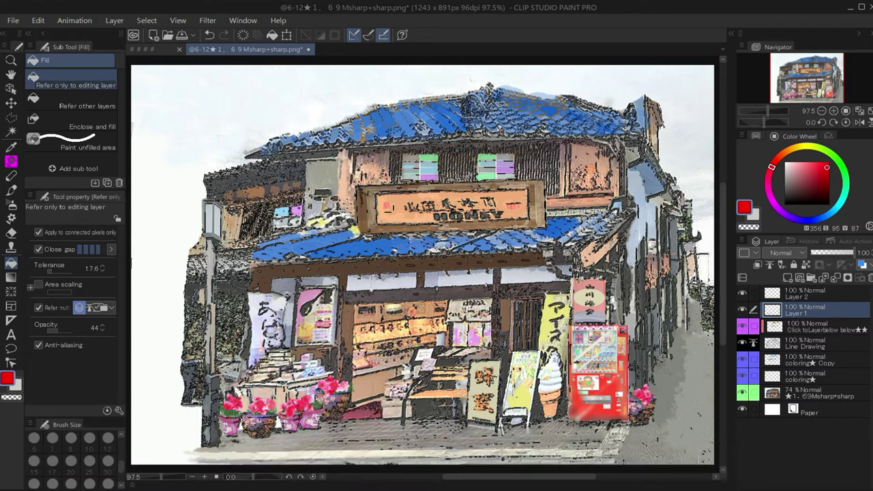
pyautogui.click(799, 151)
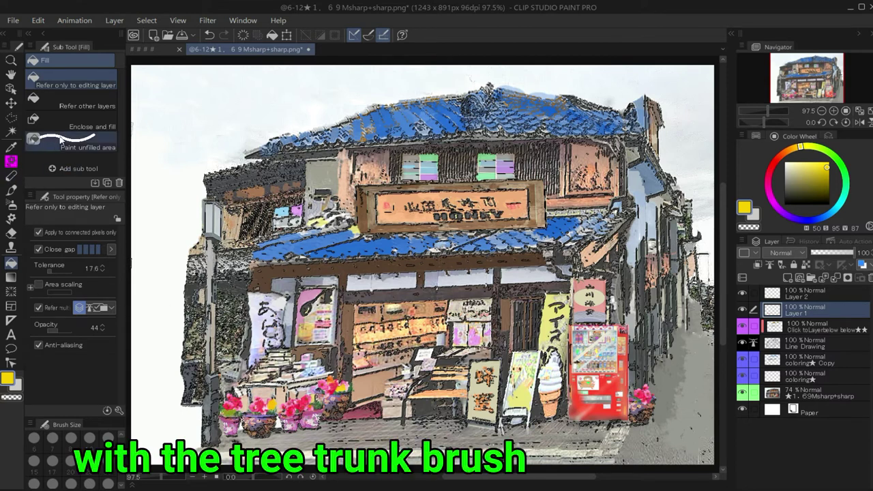
# Paint a dark tree trunk beside the shop with a branch reaching over the roof, using the 木の幹 brush at size 12.
pyautogui.click(11, 160)
pyautogui.click(96, 158)
pyautogui.click(790, 199)
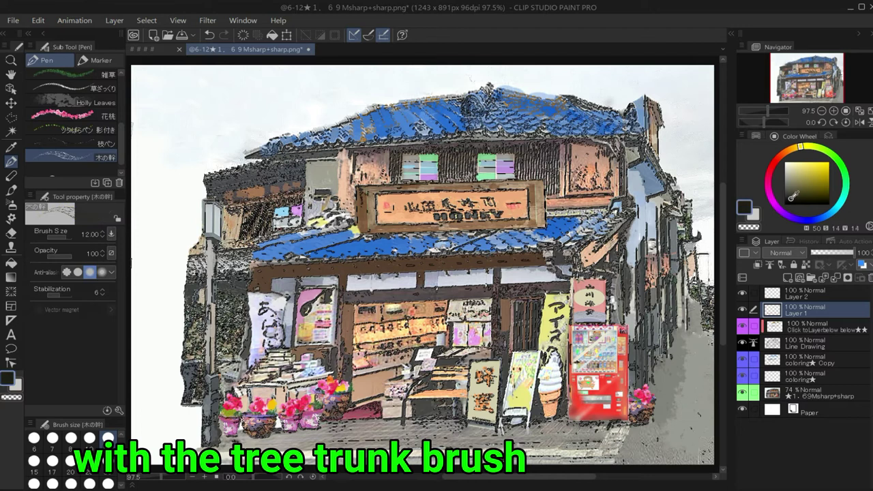
pyautogui.moveTo(159, 212)
pyautogui.mouseDown()
pyautogui.moveTo(141, 242)
pyautogui.moveTo(174, 365)
pyautogui.moveTo(178, 446)
pyautogui.mouseUp()
pyautogui.moveTo(152, 314)
pyautogui.mouseDown()
pyautogui.moveTo(165, 416)
pyautogui.moveTo(157, 438)
pyautogui.mouseUp()
pyautogui.moveTo(187, 409); pyautogui.dragTo(194, 437)
pyautogui.moveTo(171, 318); pyautogui.dragTo(179, 360)
pyautogui.moveTo(174, 204)
pyautogui.mouseDown()
pyautogui.moveTo(172, 222)
pyautogui.moveTo(204, 113)
pyautogui.mouseUp()
pyautogui.moveTo(171, 89)
pyautogui.mouseDown()
pyautogui.moveTo(225, 120)
pyautogui.moveTo(341, 76)
pyautogui.moveTo(349, 82)
pyautogui.mouseUp()
pyautogui.moveTo(147, 156)
pyautogui.mouseDown()
pyautogui.moveTo(145, 205)
pyautogui.moveTo(157, 239)
pyautogui.mouseUp()
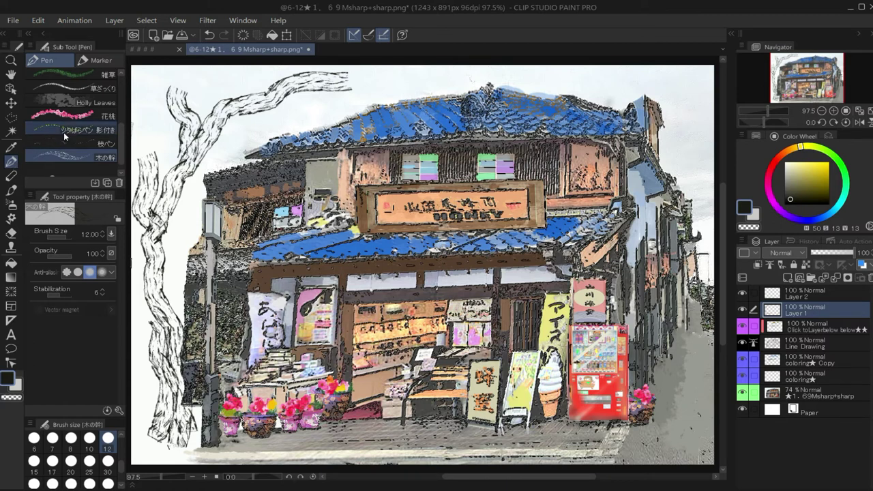
# Paint green ivy leaves along the tree's branch and trunk with the ツタばらペン 影付き brush at size 30.
pyautogui.click(64, 134)
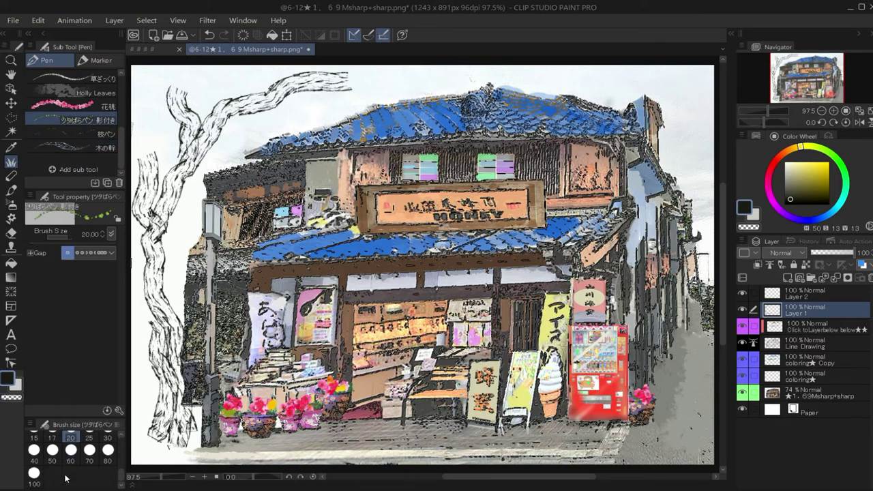
pyautogui.click(108, 449)
pyautogui.click(107, 484)
pyautogui.moveTo(150, 209)
pyautogui.mouseDown()
pyautogui.moveTo(240, 129)
pyautogui.moveTo(321, 101)
pyautogui.moveTo(367, 68)
pyautogui.mouseUp()
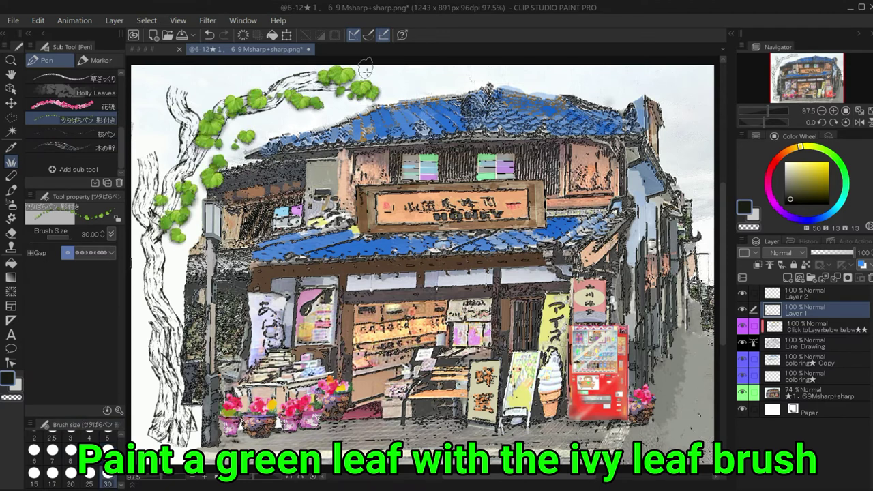
pyautogui.moveTo(156, 372)
pyautogui.mouseDown()
pyautogui.moveTo(149, 347)
pyautogui.moveTo(191, 334)
pyautogui.mouseUp()
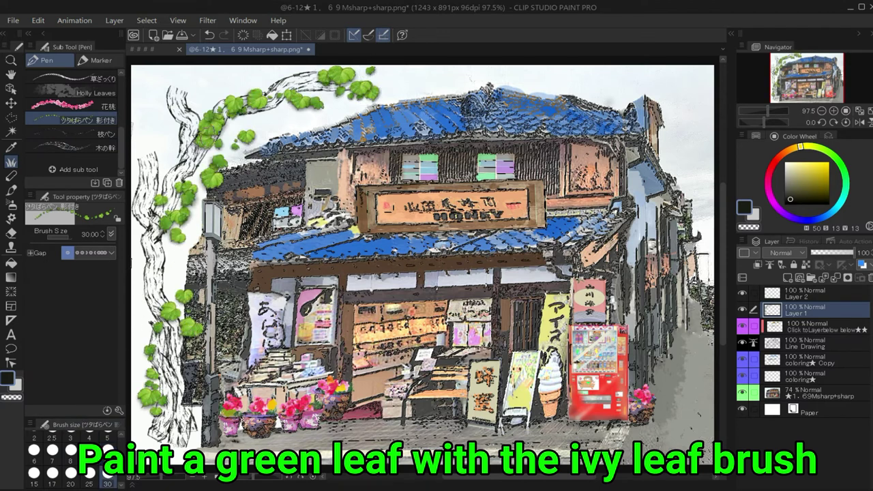
# Fill bark sections of the tree's branches and trunk with reddish brown (H 13, S 82, V 73).
pyautogui.click(11, 206)
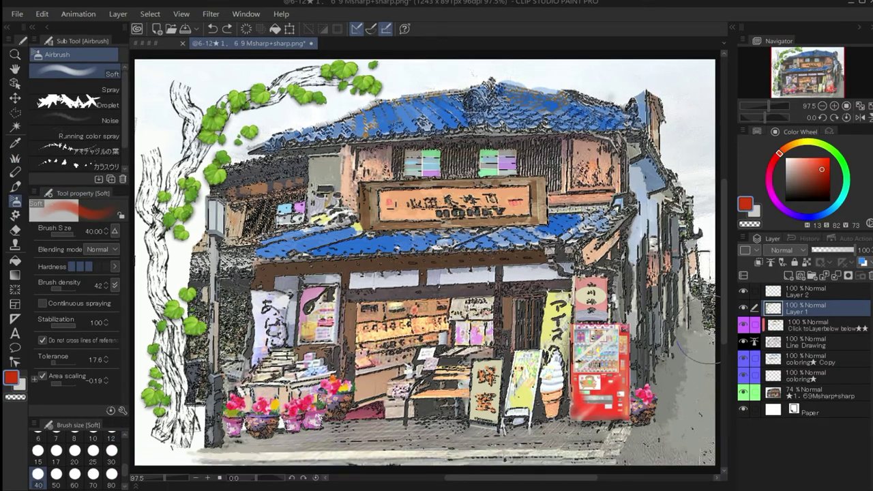
pyautogui.click(11, 263)
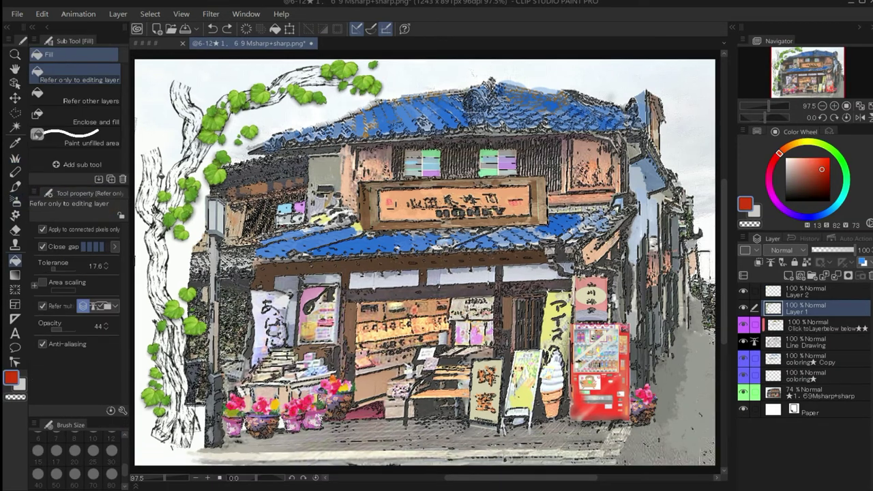
pyautogui.click(157, 177)
pyautogui.click(182, 165)
pyautogui.click(192, 115)
pyautogui.click(306, 73)
pyautogui.click(307, 72)
pyautogui.click(157, 254)
pyautogui.click(162, 347)
pyautogui.click(170, 375)
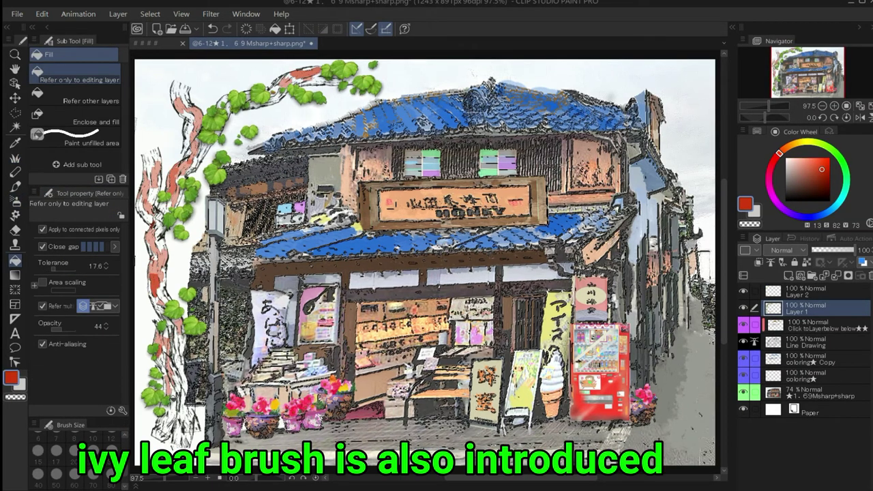
# Fill more bark sections of the lower trunk and the sky behind the treetop with the same reddish brown.
pyautogui.click(174, 404)
pyautogui.click(180, 392)
pyautogui.click(157, 301)
pyautogui.click(144, 204)
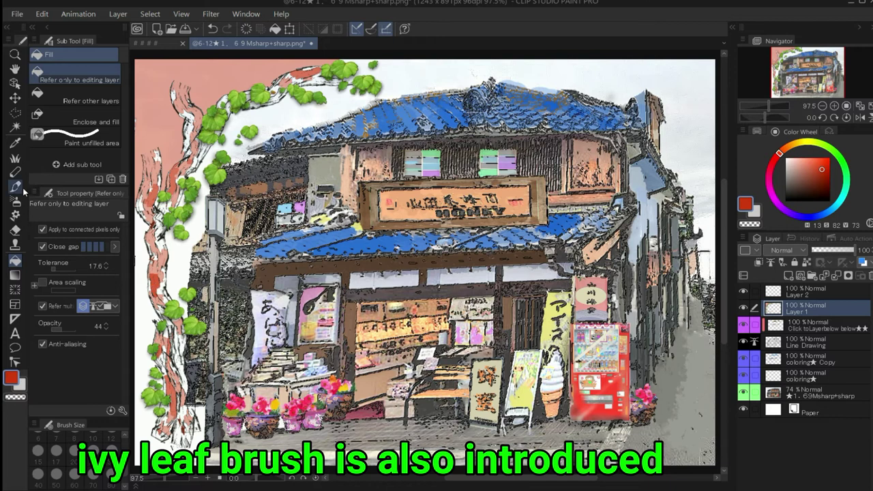
# Add dark bark lines (H 13, S 25, V 14) around the lower trunk with the 木の幹 brush at size 40.
pyautogui.click(15, 156)
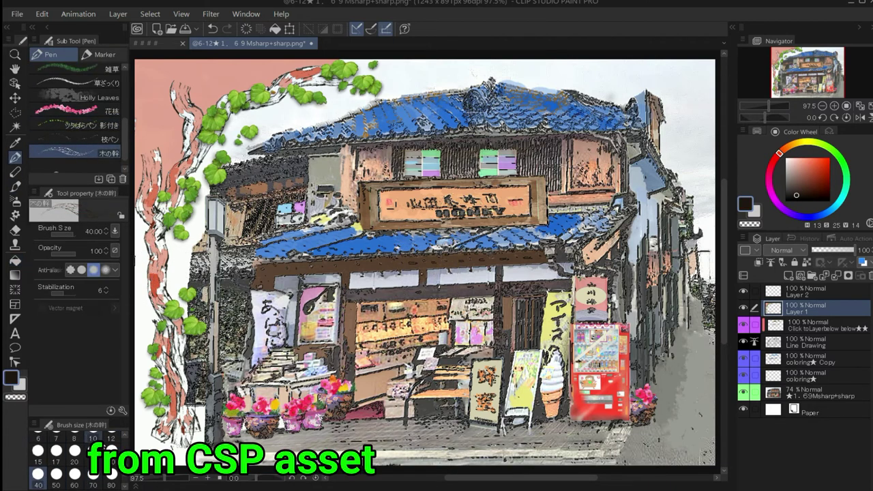
pyautogui.moveTo(140, 256); pyautogui.dragTo(138, 304)
pyautogui.moveTo(179, 257); pyautogui.dragTo(172, 318)
pyautogui.moveTo(157, 350); pyautogui.dragTo(162, 411)
pyautogui.moveTo(140, 367); pyautogui.dragTo(141, 424)
pyautogui.moveTo(181, 367); pyautogui.dragTo(175, 422)
# Add finer bark lines to the tree at sizes 12 and 3, and paint thin twigs with the 枝ペン brush at size 30.
pyautogui.click(112, 480)
pyautogui.moveTo(153, 169); pyautogui.dragTo(144, 191)
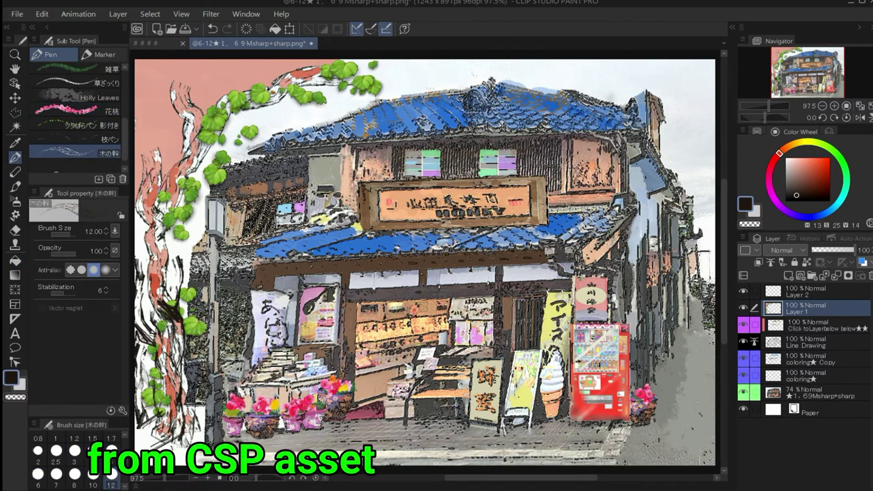
pyautogui.click(74, 450)
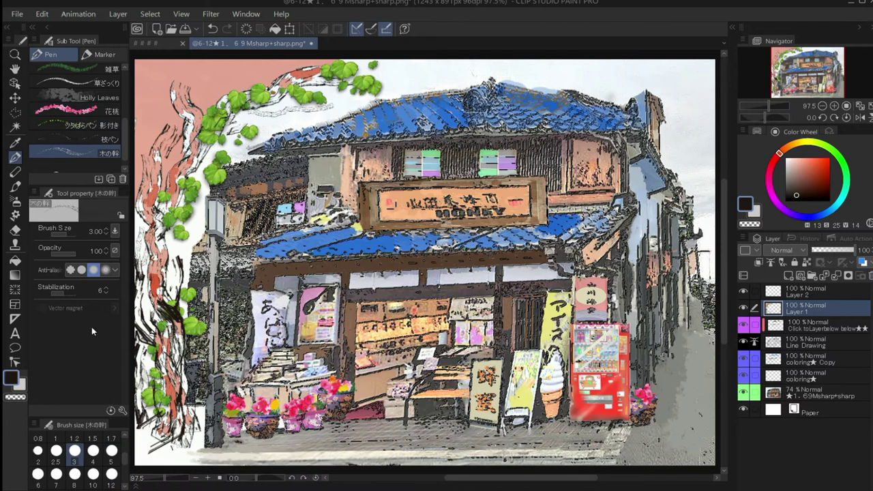
pyautogui.click(75, 139)
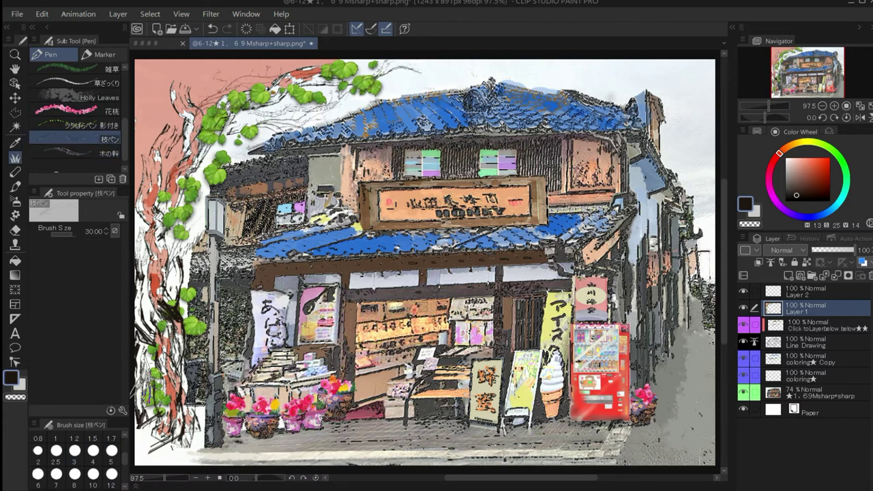
# Paint more size 30 ivy leaves along the branch over the roof and down the middle of the trunk.
pyautogui.click(75, 125)
pyautogui.moveTo(161, 267)
pyautogui.mouseDown()
pyautogui.moveTo(198, 228)
pyautogui.moveTo(286, 75)
pyautogui.moveTo(433, 80)
pyautogui.mouseUp()
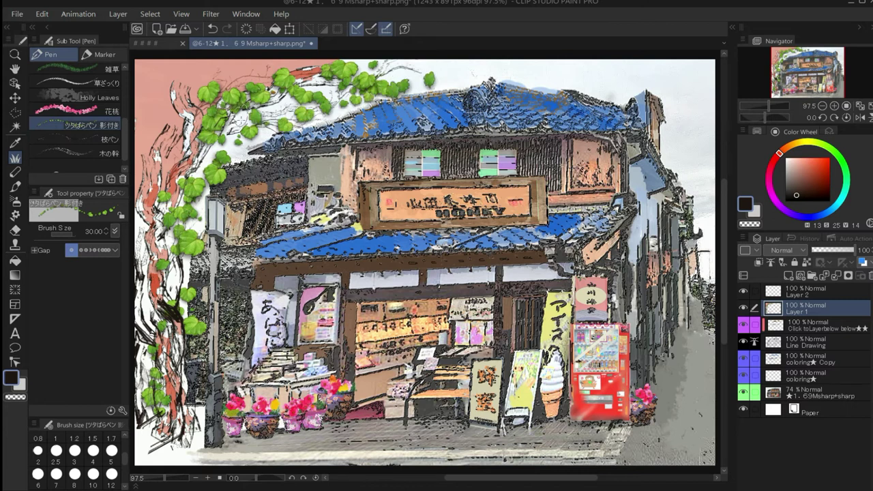
pyautogui.click(239, 121)
pyautogui.moveTo(176, 150); pyautogui.dragTo(185, 119)
pyautogui.click(187, 268)
pyautogui.click(192, 306)
pyautogui.moveTo(231, 332)
pyautogui.mouseDown()
pyautogui.moveTo(236, 362)
pyautogui.moveTo(202, 366)
pyautogui.mouseUp()
pyautogui.click(152, 226)
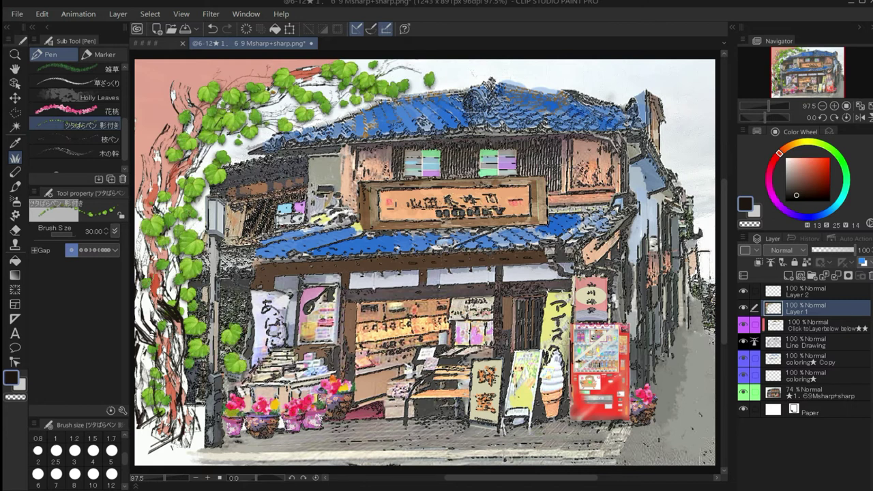
# Spread further size 30 ivy leaves over the treetop, the branch's underside and the outer edge of the lower trunk.
pyautogui.moveTo(146, 358); pyautogui.dragTo(148, 396)
pyautogui.moveTo(176, 84); pyautogui.dragTo(219, 76)
pyautogui.moveTo(150, 142); pyautogui.dragTo(268, 67)
pyautogui.click(277, 106)
pyautogui.click(229, 146)
# Paint large size 60 ivy leaves at the treetop and add more leaves down the trunk to its base.
pyautogui.scroll(-2, 76, 463)
pyautogui.click(75, 476)
pyautogui.moveTo(185, 73); pyautogui.dragTo(159, 101)
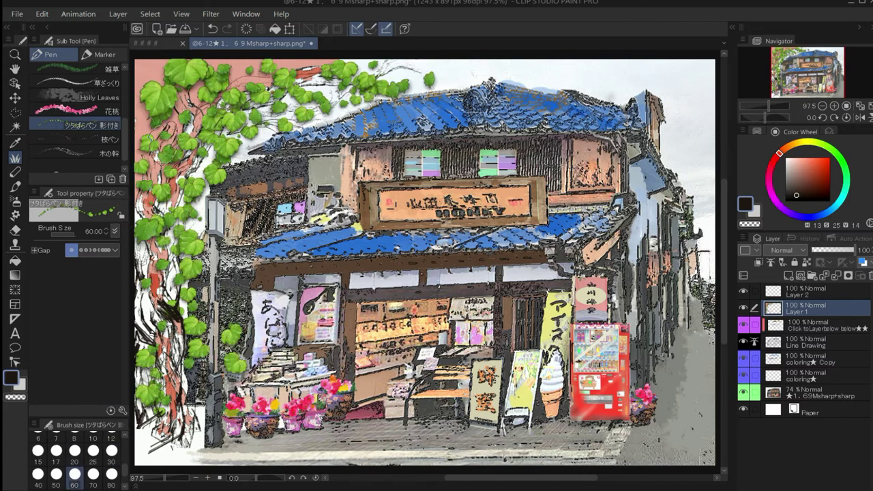
pyautogui.click(146, 228)
pyautogui.moveTo(144, 290); pyautogui.dragTo(148, 318)
pyautogui.click(180, 386)
pyautogui.click(166, 257)
pyautogui.click(146, 439)
# Fill the gaps between the treetop and trunk leaves with small ivy leaves at size 20.
pyautogui.click(75, 454)
pyautogui.moveTo(156, 60); pyautogui.dragTo(166, 71)
pyautogui.click(250, 66)
pyautogui.moveTo(245, 146)
pyautogui.mouseDown()
pyautogui.moveTo(436, 72)
pyautogui.moveTo(205, 163)
pyautogui.moveTo(198, 279)
pyautogui.mouseUp()
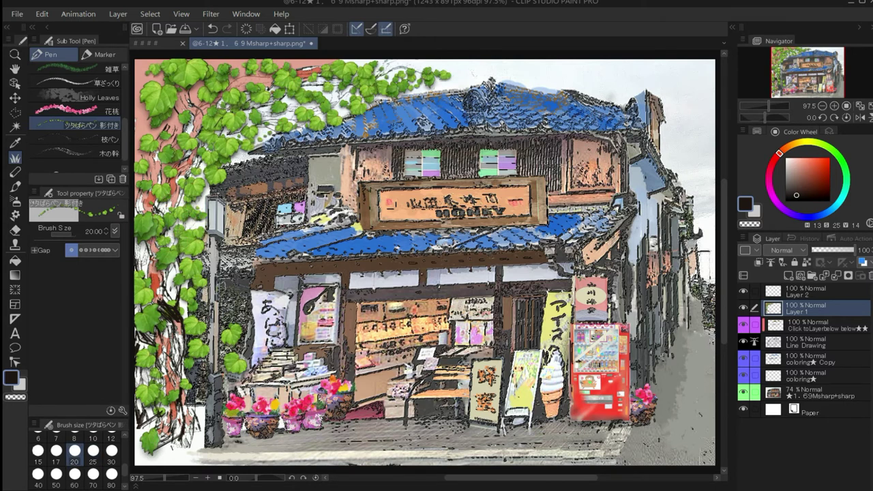
pyautogui.moveTo(231, 307); pyautogui.dragTo(199, 375)
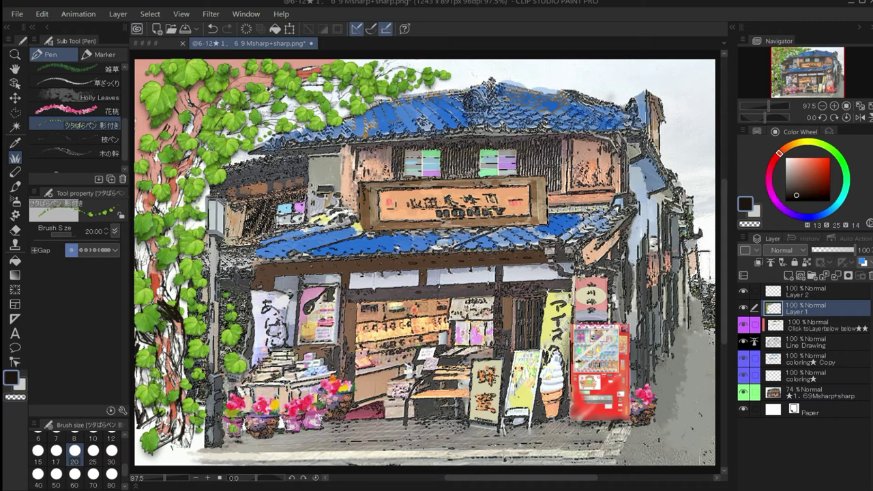
# Extend the size 20 ivy leaves along the branch tip and roof edge, and place Layer 2 beneath Layer 1.
pyautogui.moveTo(378, 67)
pyautogui.mouseDown()
pyautogui.moveTo(434, 62)
pyautogui.moveTo(468, 71)
pyautogui.mouseUp()
pyautogui.moveTo(377, 97); pyautogui.dragTo(263, 116)
pyautogui.click(770, 293)
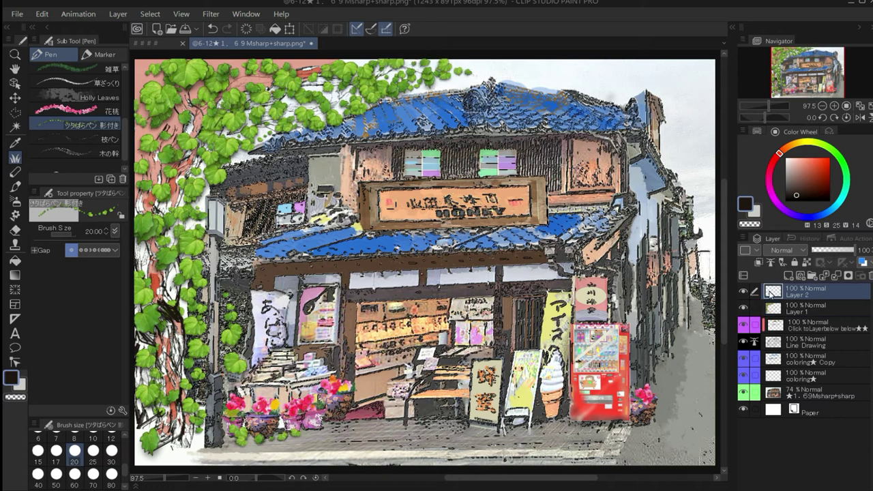
pyautogui.moveTo(779, 293); pyautogui.dragTo(784, 315)
# Shade behind the ivy across the treetop, branch and upper trunk with the Soft airbrush at size 17 on Layer 2.
pyautogui.click(15, 201)
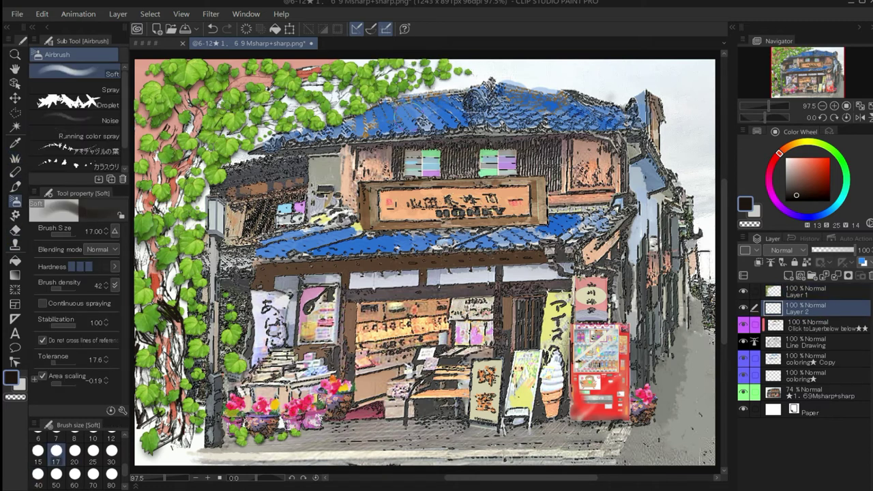
pyautogui.moveTo(307, 89); pyautogui.dragTo(266, 123)
pyautogui.click(808, 169)
pyautogui.moveTo(188, 128); pyautogui.dragTo(164, 174)
pyautogui.moveTo(297, 97); pyautogui.dragTo(268, 120)
pyautogui.moveTo(252, 113); pyautogui.dragTo(218, 162)
pyautogui.click(798, 185)
pyautogui.moveTo(275, 124); pyautogui.dragTo(162, 203)
pyautogui.moveTo(145, 199)
pyautogui.mouseDown()
pyautogui.moveTo(152, 272)
pyautogui.moveTo(179, 290)
pyautogui.mouseUp()
# Airbrush soft green color behind the ivy down the trunk to its base, and touch up behind the treetop leaves.
pyautogui.click(803, 162)
pyautogui.click(839, 158)
pyautogui.moveTo(146, 244); pyautogui.dragTo(176, 290)
pyautogui.moveTo(141, 159); pyautogui.dragTo(145, 129)
pyautogui.moveTo(326, 76); pyautogui.dragTo(300, 99)
pyautogui.moveTo(154, 270); pyautogui.dragTo(161, 328)
pyautogui.moveTo(161, 327)
pyautogui.mouseDown()
pyautogui.moveTo(174, 372)
pyautogui.moveTo(162, 423)
pyautogui.mouseUp()
pyautogui.moveTo(162, 422); pyautogui.dragTo(186, 437)
pyautogui.moveTo(144, 92); pyautogui.dragTo(197, 72)
# Fill scattered ivy leaves in the treetop and along the branch with darker greens on Layer 1.
pyautogui.click(811, 292)
pyautogui.click(15, 261)
pyautogui.click(824, 179)
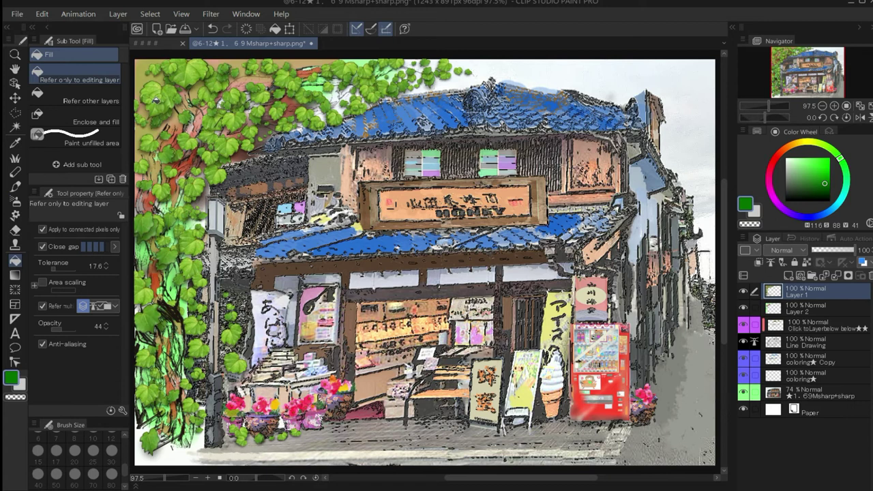
pyautogui.click(150, 143)
pyautogui.click(819, 195)
pyautogui.click(164, 192)
pyautogui.click(233, 121)
pyautogui.click(235, 96)
pyautogui.click(220, 82)
pyautogui.click(260, 94)
# Fill scattered ivy leaves down both edges of the trunk and at its base with dark green.
pyautogui.click(191, 243)
pyautogui.click(191, 274)
pyautogui.click(147, 318)
pyautogui.click(144, 280)
pyautogui.click(195, 325)
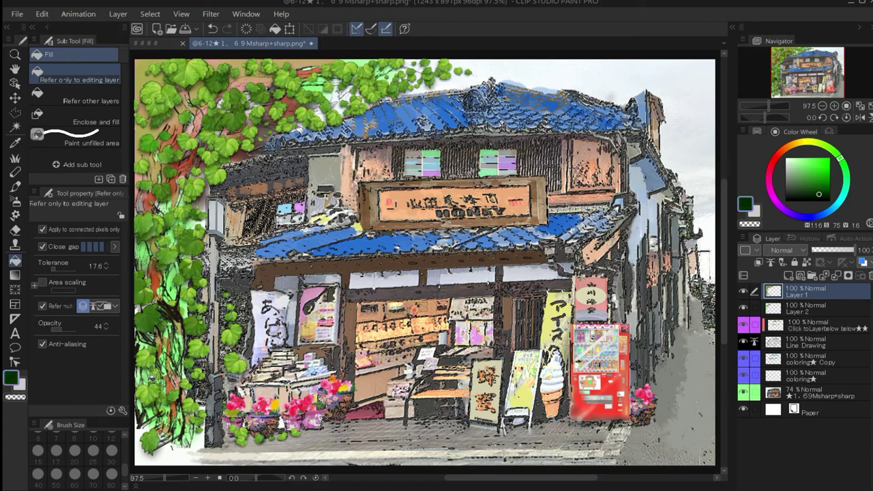
pyautogui.click(148, 391)
pyautogui.click(148, 442)
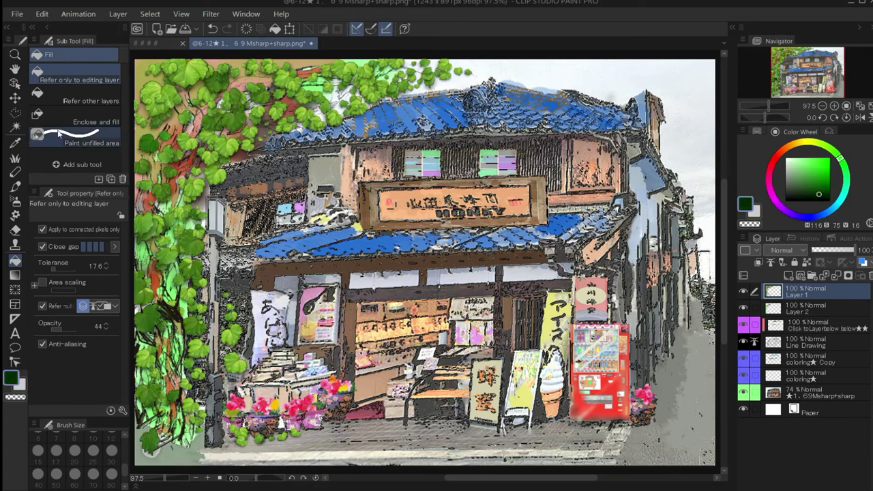
# Paint bright green ivy leaves over the upper trunk and the tree base, using size 25 at the base.
pyautogui.click(15, 158)
pyautogui.click(82, 125)
pyautogui.click(826, 168)
pyautogui.moveTo(145, 129); pyautogui.dragTo(178, 152)
pyautogui.moveTo(156, 182); pyautogui.dragTo(182, 185)
pyautogui.click(92, 461)
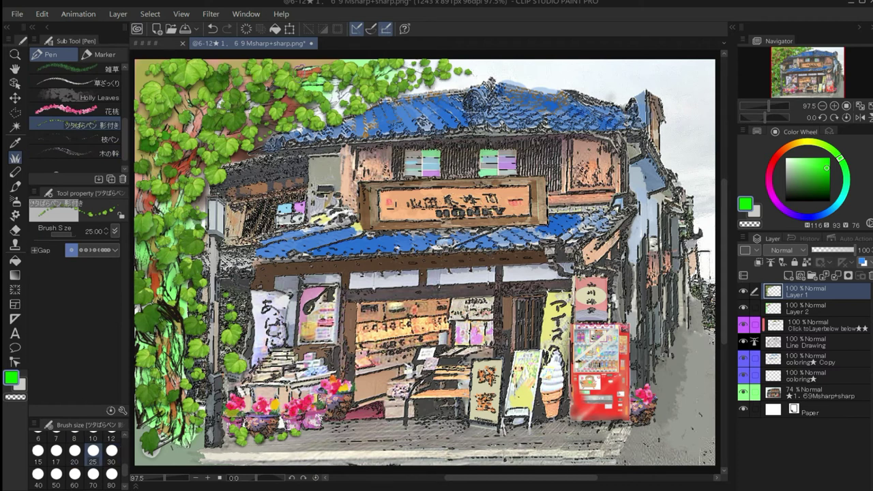
pyautogui.click(156, 448)
pyautogui.moveTo(186, 424); pyautogui.dragTo(177, 442)
# Fill the sky around the shop with light blue, undoing and refilling with a brighter shade.
pyautogui.click(15, 261)
pyautogui.click(821, 214)
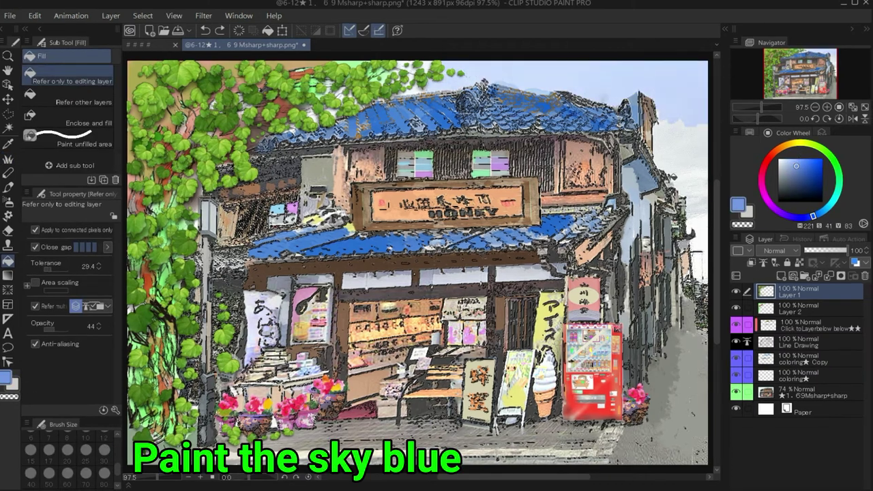
pyautogui.click(699, 169)
pyautogui.click(699, 169)
pyautogui.click(810, 165)
pyautogui.click(689, 131)
pyautogui.click(204, 31)
pyautogui.click(205, 32)
pyautogui.click(801, 162)
pyautogui.click(683, 135)
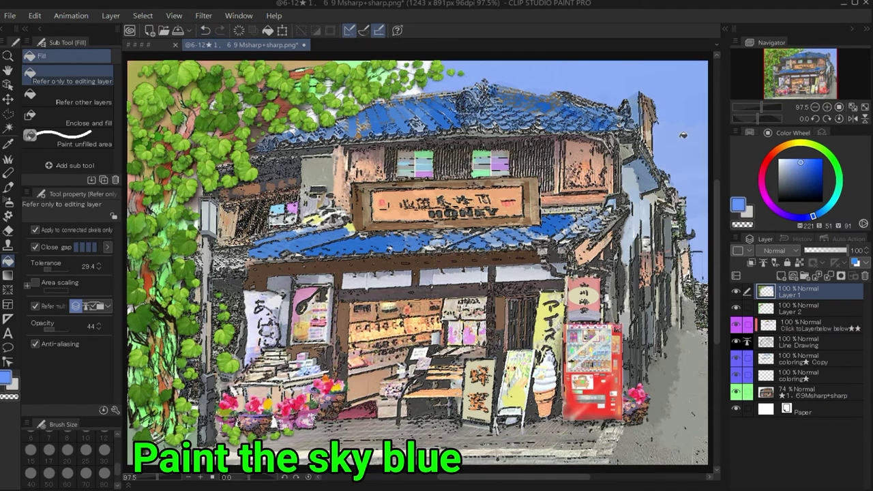
# Refill the sky with light cyan, followed by a more saturated turquoise.
pyautogui.click(829, 203)
pyautogui.click(680, 97)
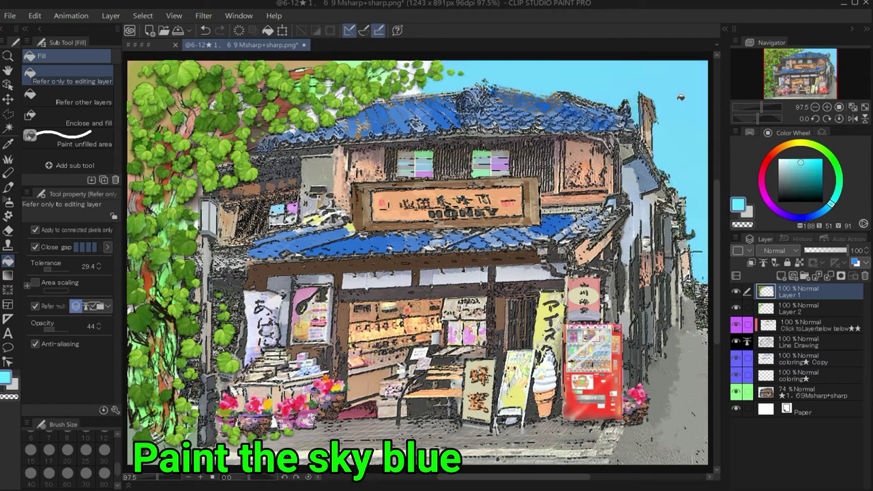
pyautogui.click(810, 166)
pyautogui.click(687, 142)
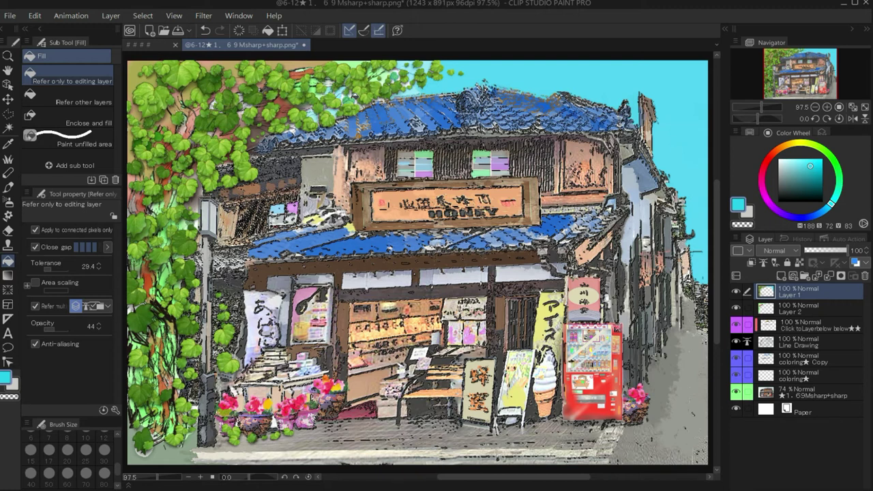
# Try filling the gaps behind the treetop ivy and a few single leaves with turquoise.
pyautogui.click(247, 103)
pyautogui.click(199, 94)
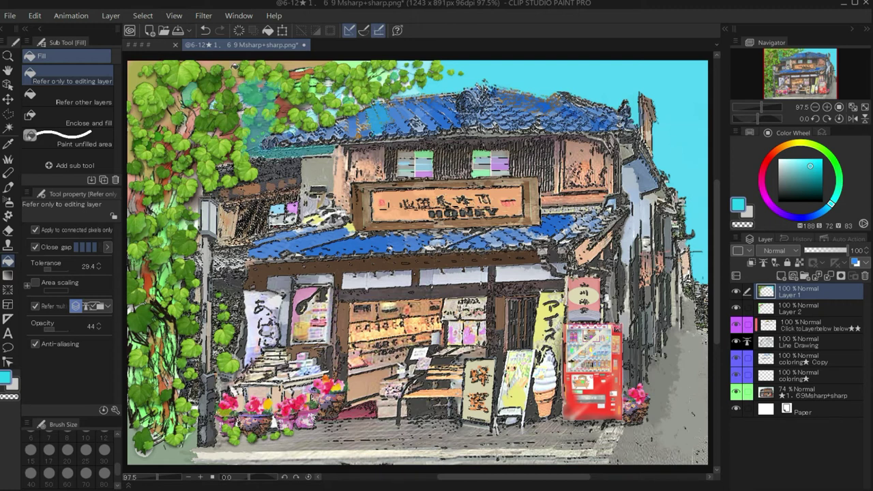
pyautogui.click(205, 32)
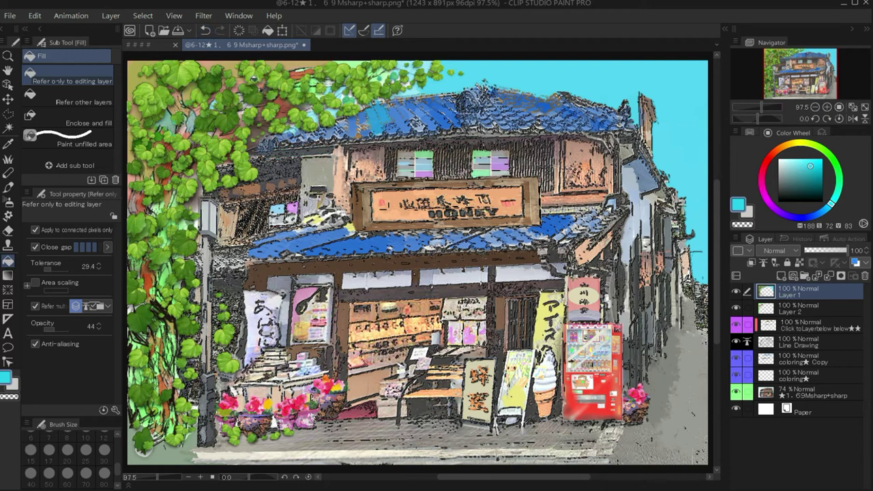
pyautogui.click(150, 82)
pyautogui.click(207, 31)
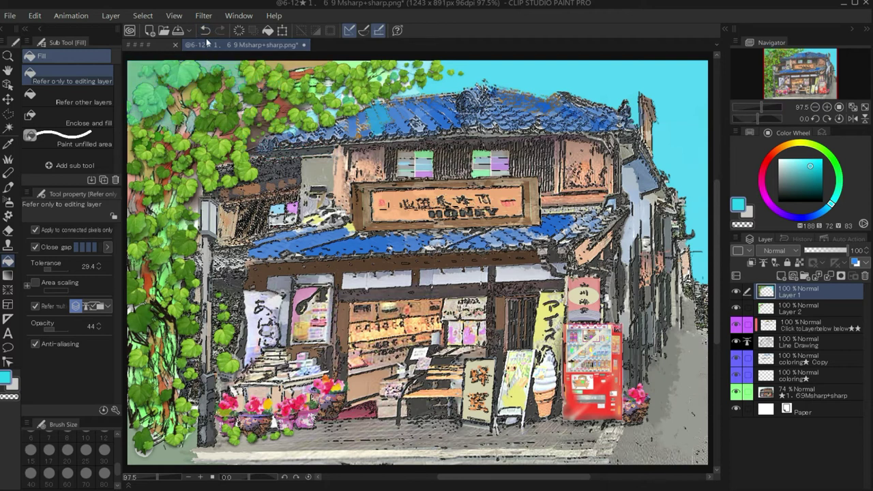
pyautogui.click(194, 204)
pyautogui.click(206, 31)
pyautogui.click(135, 206)
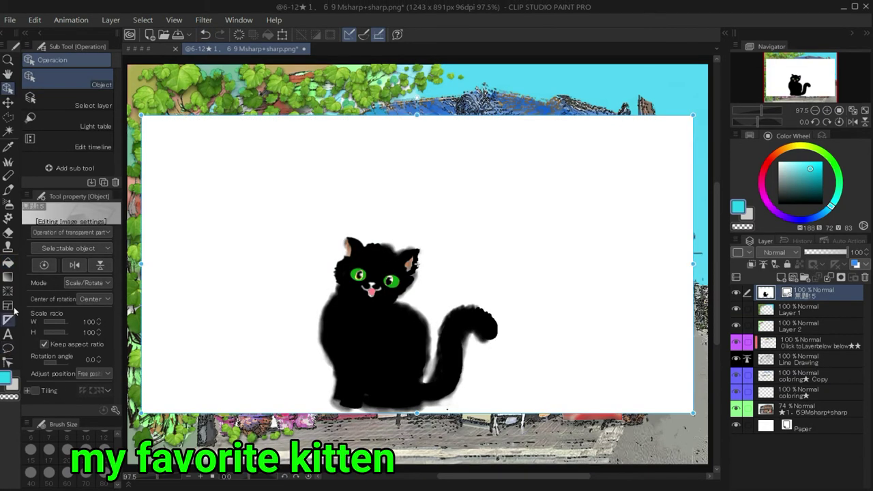
# Rasterize the black kitten image layer and clear its white background with a transparent fill.
pyautogui.click(8, 263)
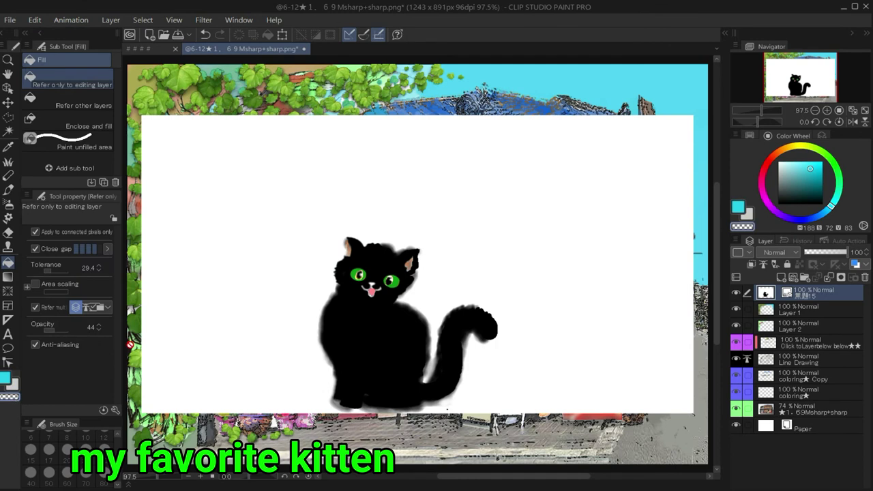
pyautogui.rightClick(832, 293)
pyautogui.click(770, 384)
pyautogui.click(480, 261)
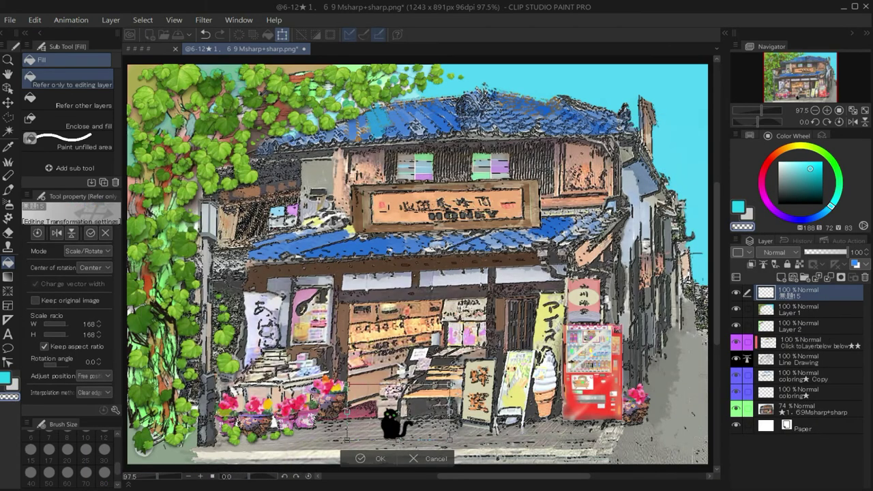
# Rotate the kitten to -6.0°, set its scale to 172, and place it on the pavement beside the potted flowers.
pyautogui.moveTo(460, 381); pyautogui.dragTo(456, 376)
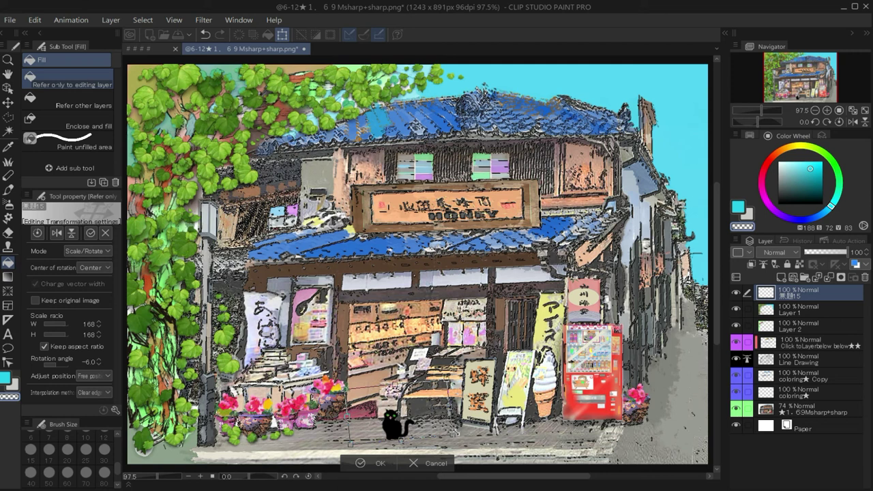
pyautogui.moveTo(452, 433); pyautogui.dragTo(454, 434)
pyautogui.moveTo(404, 426); pyautogui.dragTo(313, 425)
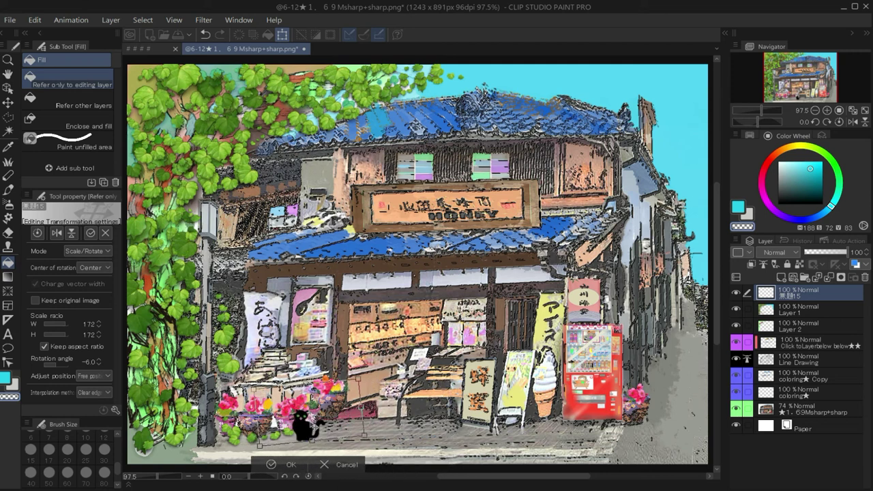
pyautogui.click(289, 465)
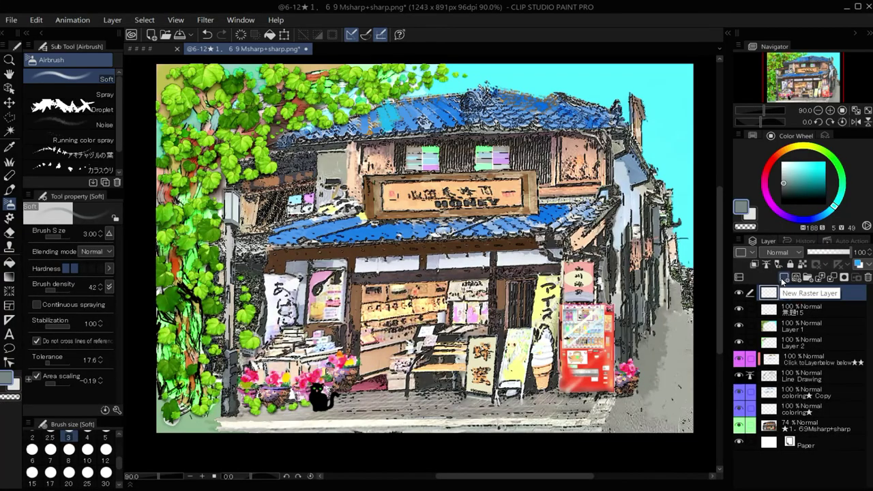
# Paint dark grey shadows under the upper roof's eaves with the Real G-Pen at sizes 10 and 7 on a new raster layer at 40% opacity.
pyautogui.click(783, 277)
pyautogui.press('p')
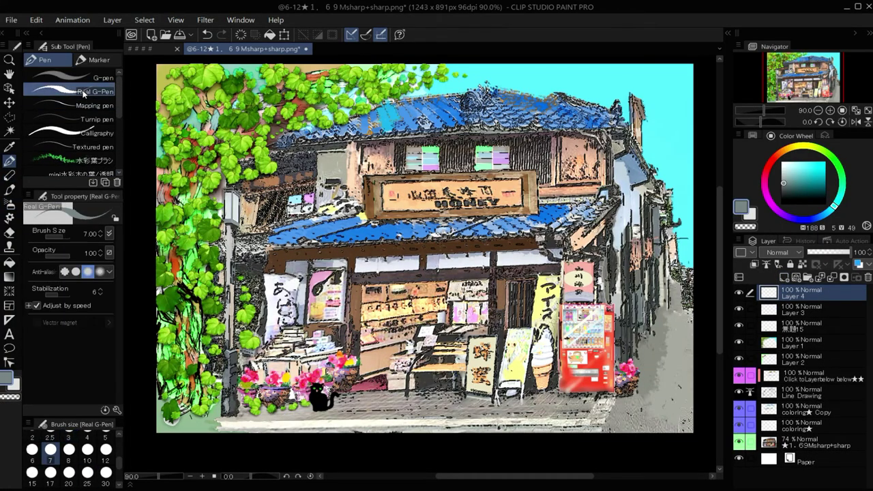
pyautogui.click(87, 449)
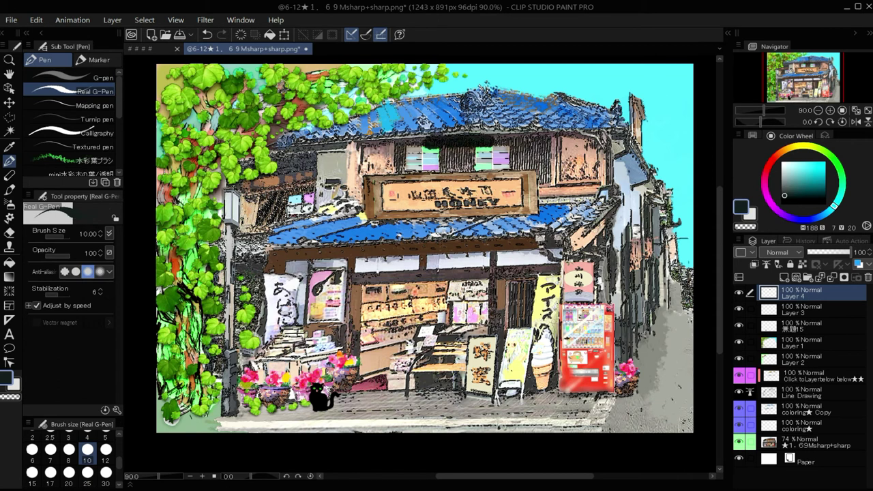
pyautogui.click(825, 253)
pyautogui.moveTo(424, 142); pyautogui.dragTo(592, 139)
pyautogui.click(51, 450)
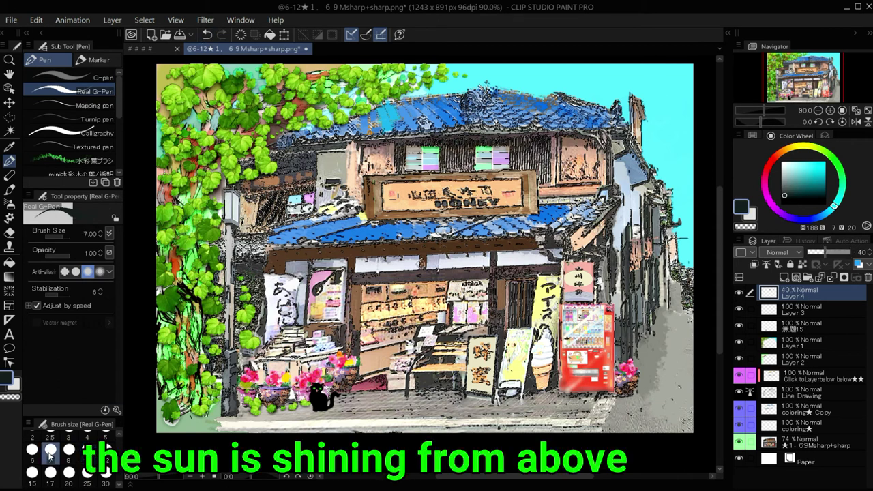
pyautogui.moveTo(310, 155); pyautogui.dragTo(366, 148)
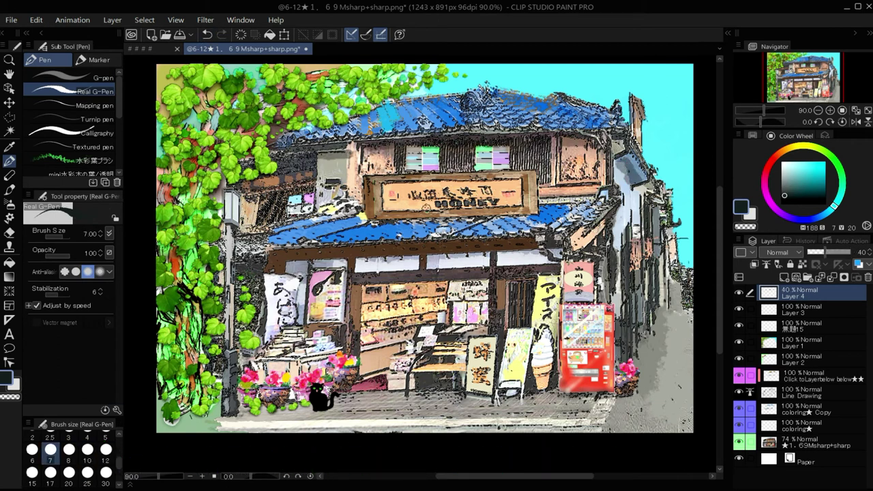
# Paint size 7 shadows beneath the honey signboard, kitten, flower pots, standing signs and display table.
pyautogui.moveTo(370, 222); pyautogui.dragTo(530, 215)
pyautogui.moveTo(333, 408); pyautogui.dragTo(323, 411)
pyautogui.moveTo(238, 405); pyautogui.dragTo(268, 421)
pyautogui.moveTo(217, 423); pyautogui.dragTo(248, 424)
pyautogui.moveTo(526, 394); pyautogui.dragTo(542, 395)
pyautogui.moveTo(472, 403); pyautogui.dragTo(483, 404)
pyautogui.moveTo(406, 392); pyautogui.dragTo(419, 394)
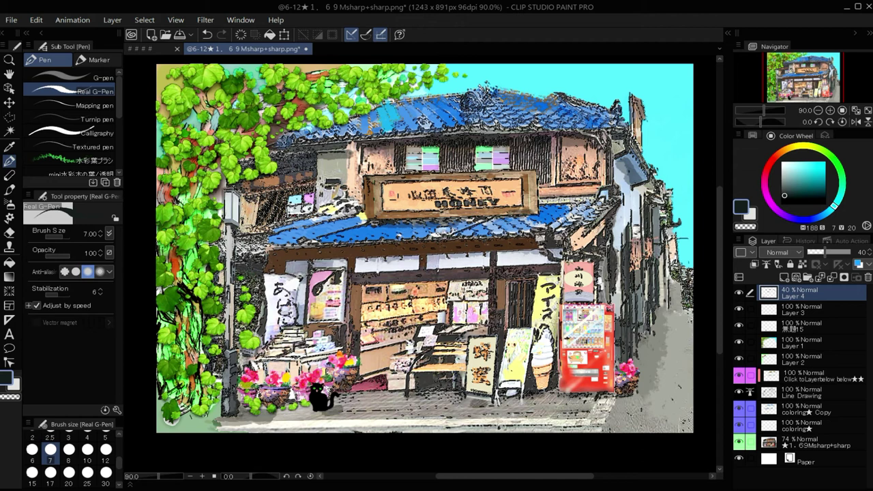
# Set Layer 4's opacity to 24% and shade the tree base, the alley buildings and the upper storey's end wall.
pyautogui.click(817, 252)
pyautogui.moveTo(213, 421)
pyautogui.mouseDown()
pyautogui.moveTo(179, 417)
pyautogui.moveTo(201, 421)
pyautogui.mouseUp()
pyautogui.moveTo(672, 276); pyautogui.dragTo(677, 296)
pyautogui.moveTo(666, 264); pyautogui.dragTo(673, 281)
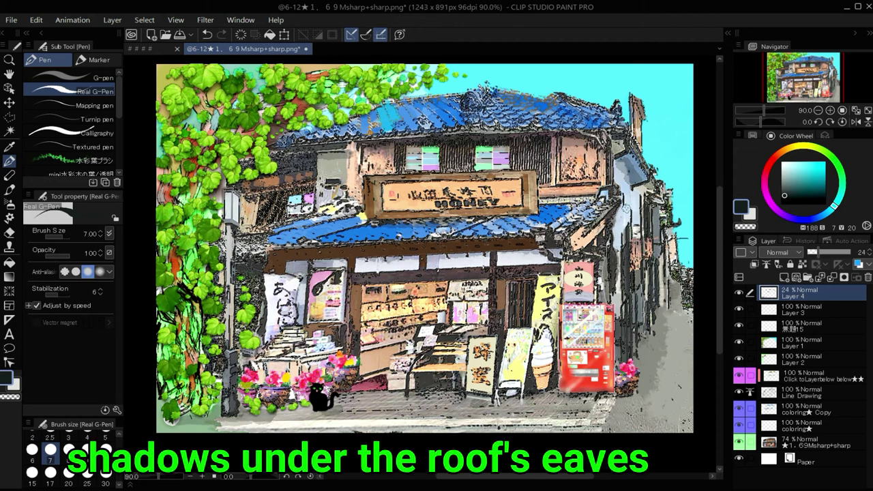
pyautogui.moveTo(626, 208); pyautogui.dragTo(638, 244)
pyautogui.moveTo(564, 150); pyautogui.dragTo(592, 150)
# Paint shadows under the lower roof's eaves, across the shop interior and around the vending machine.
pyautogui.moveTo(325, 259); pyautogui.dragTo(344, 259)
pyautogui.moveTo(360, 260); pyautogui.dragTo(402, 259)
pyautogui.moveTo(428, 256); pyautogui.dragTo(542, 251)
pyautogui.moveTo(430, 258); pyautogui.dragTo(486, 258)
pyautogui.moveTo(501, 254); pyautogui.dragTo(536, 254)
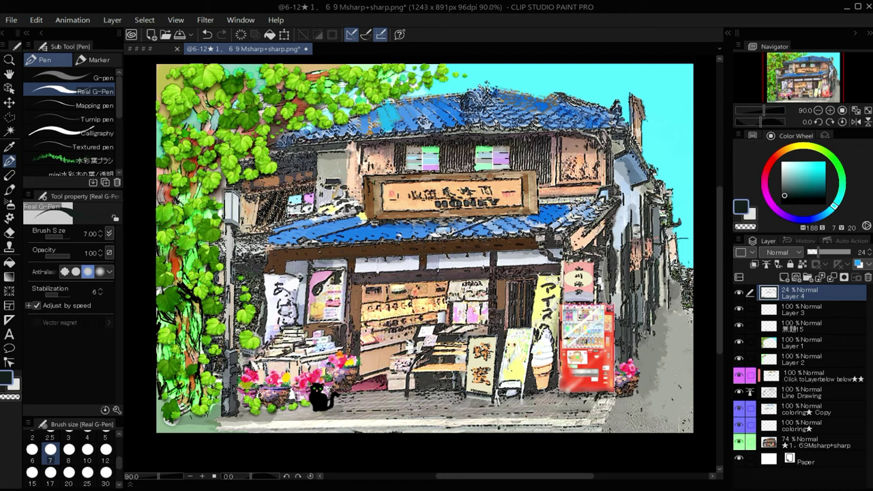
pyautogui.moveTo(364, 289); pyautogui.dragTo(442, 285)
pyautogui.moveTo(483, 282); pyautogui.dragTo(484, 318)
pyautogui.moveTo(533, 347)
pyautogui.mouseDown()
pyautogui.moveTo(544, 381)
pyautogui.moveTo(637, 396)
pyautogui.mouseUp()
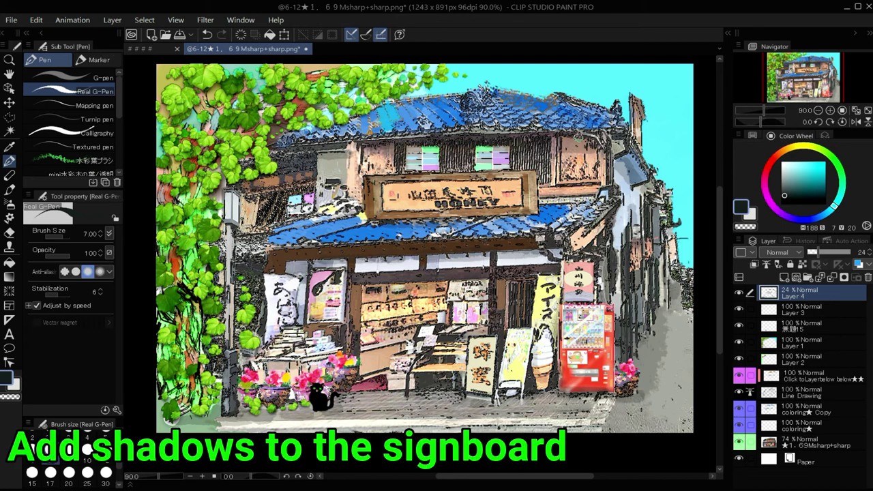
# Paint shadows on the wall beside the honey signboard and across the lower roof's tiles.
pyautogui.moveTo(547, 200); pyautogui.dragTo(585, 194)
pyautogui.moveTo(548, 211); pyautogui.dragTo(590, 205)
pyautogui.moveTo(351, 214); pyautogui.dragTo(286, 241)
pyautogui.moveTo(367, 223); pyautogui.dragTo(264, 237)
pyautogui.moveTo(430, 229)
pyautogui.mouseDown()
pyautogui.moveTo(381, 239)
pyautogui.moveTo(427, 239)
pyautogui.mouseUp()
pyautogui.moveTo(550, 227); pyautogui.dragTo(520, 232)
# Paint shadow strokes across the upper roof's tiles and along its ridge.
pyautogui.moveTo(398, 105); pyautogui.dragTo(371, 128)
pyautogui.moveTo(366, 120); pyautogui.dragTo(323, 137)
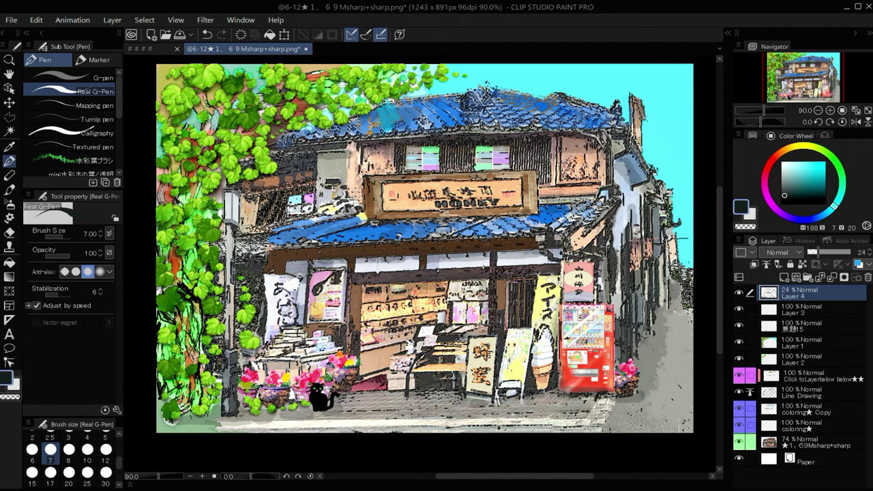
pyautogui.moveTo(443, 111); pyautogui.dragTo(420, 119)
pyautogui.moveTo(455, 98); pyautogui.dragTo(409, 106)
pyautogui.moveTo(491, 100); pyautogui.dragTo(556, 112)
pyautogui.moveTo(481, 91)
pyautogui.mouseDown()
pyautogui.moveTo(520, 116)
pyautogui.moveTo(432, 95)
pyautogui.mouseUp()
pyautogui.moveTo(364, 114); pyautogui.dragTo(338, 120)
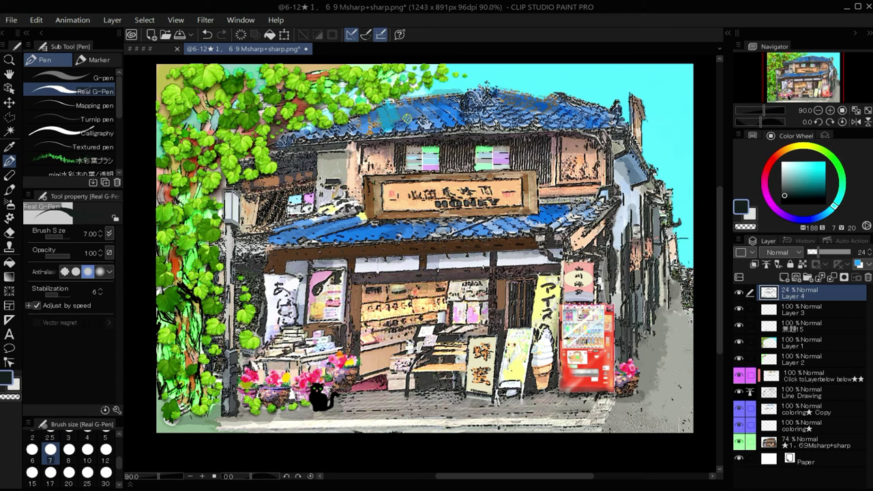
# Add a raster layer and paint size 17 bright green ivy leaves over the end of the upper roof beside the branch.
pyautogui.scroll(-5, 109, 162)
pyautogui.click(97, 133)
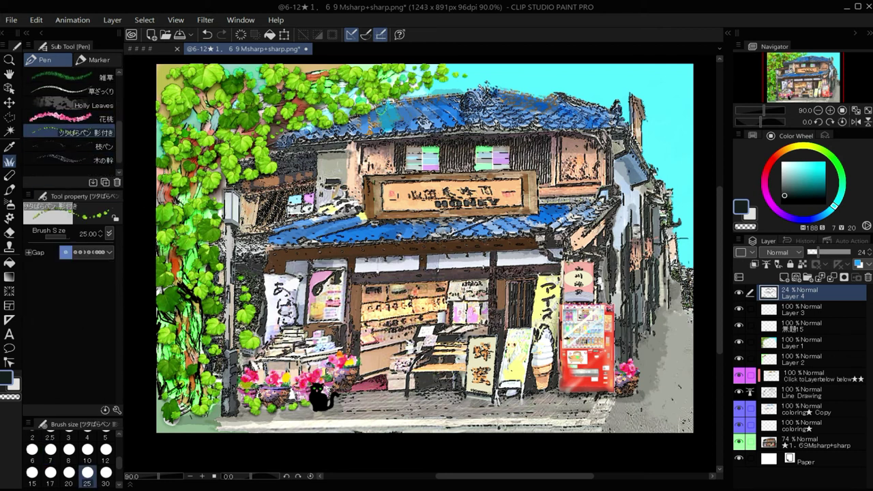
pyautogui.click(86, 450)
pyautogui.click(841, 165)
pyautogui.click(821, 181)
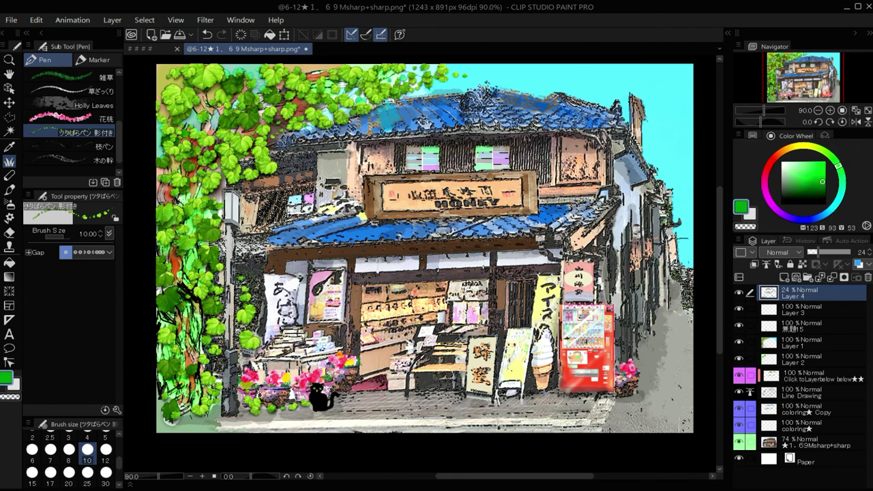
pyautogui.click(49, 472)
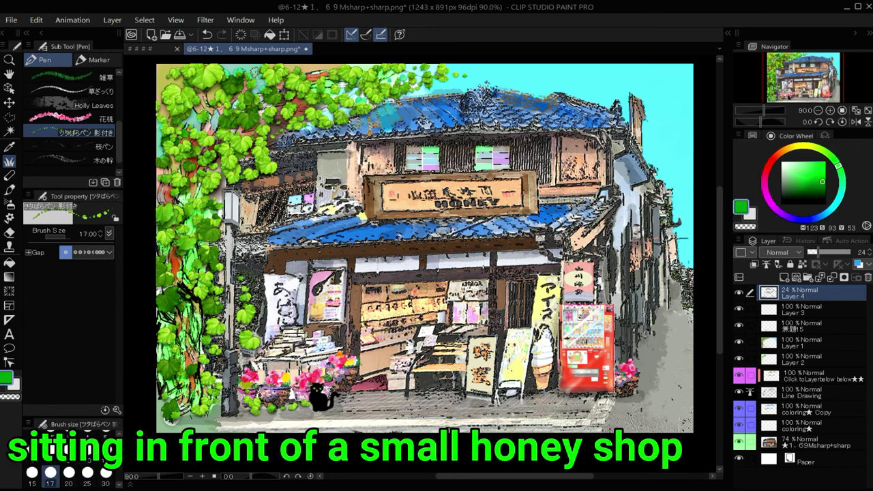
pyautogui.click(822, 176)
pyautogui.click(784, 278)
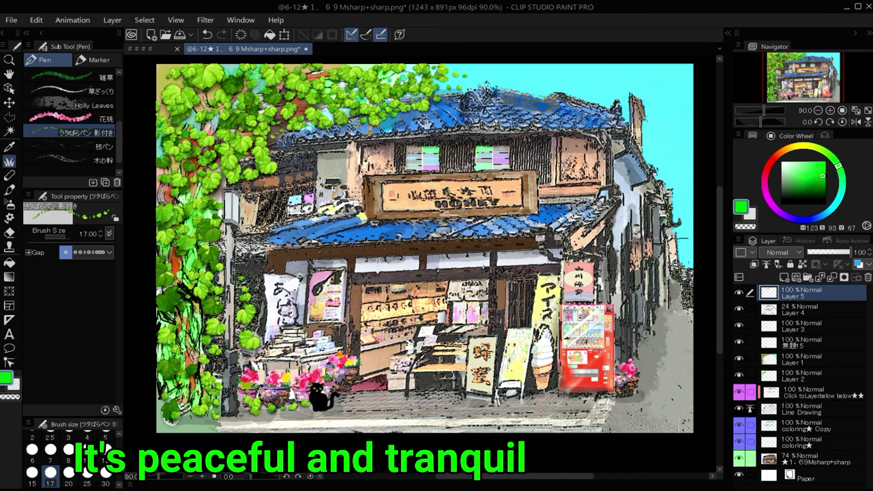
# Fill the lamp post beside the tree with near-white, undoing the first fill and reducing the tolerance to 15.7.
pyautogui.click(10, 233)
pyautogui.click(786, 164)
pyautogui.click(10, 263)
pyautogui.click(233, 202)
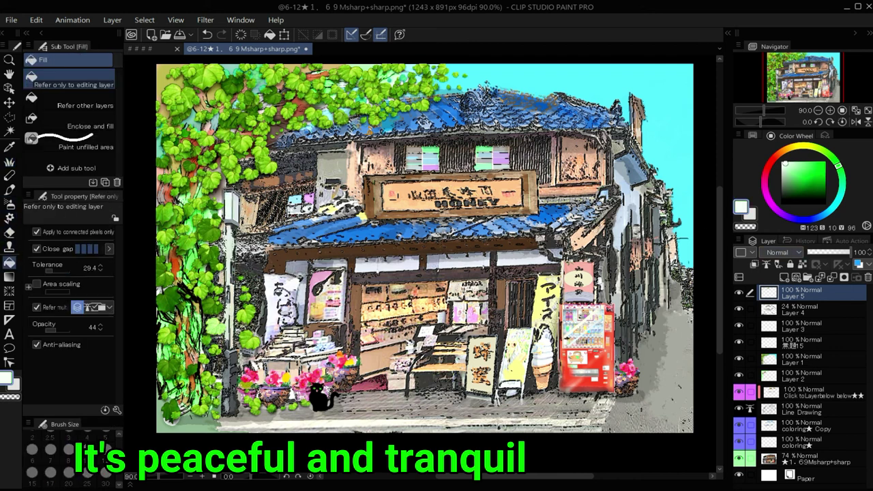
pyautogui.click(207, 34)
pyautogui.click(236, 320)
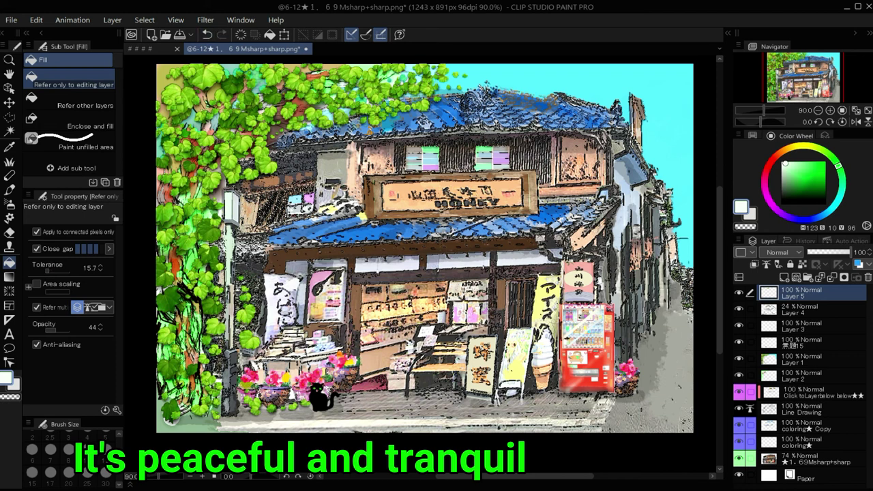